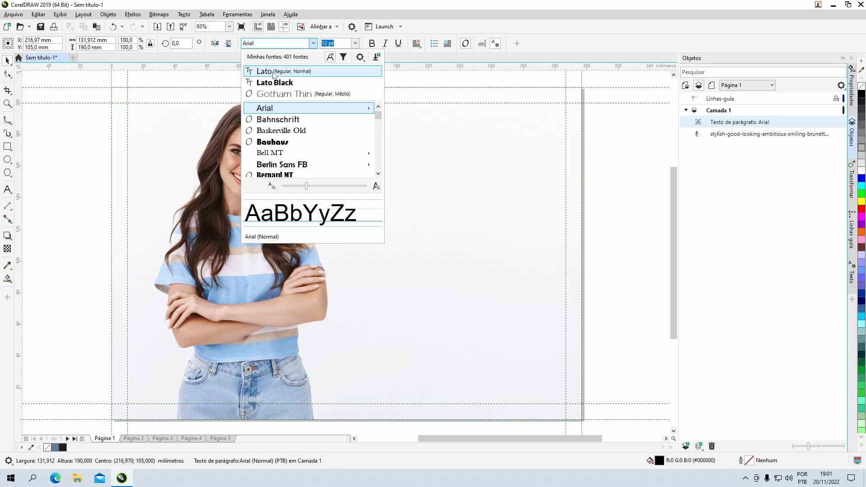
Step: Format the paragraph text frame beside the woman with the Lato font and full justification (Justificação total)
{"action": "left_click", "coordinate": [274, 74]}
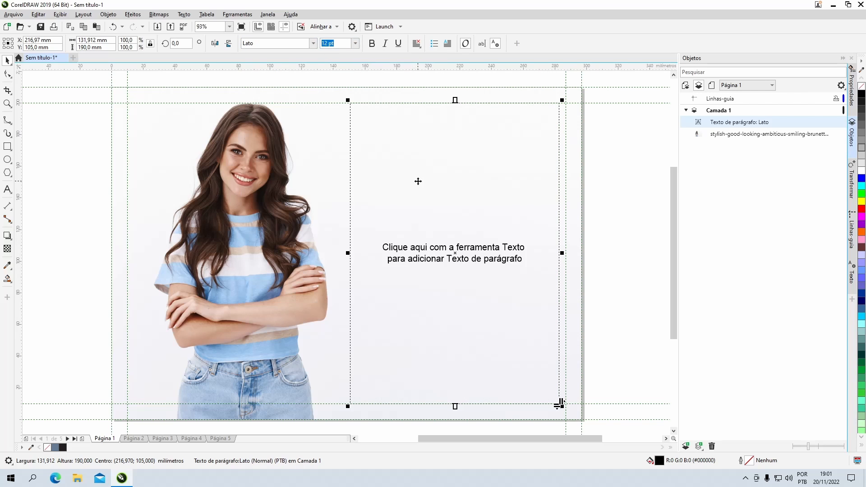
{"action": "left_click", "coordinate": [416, 45]}
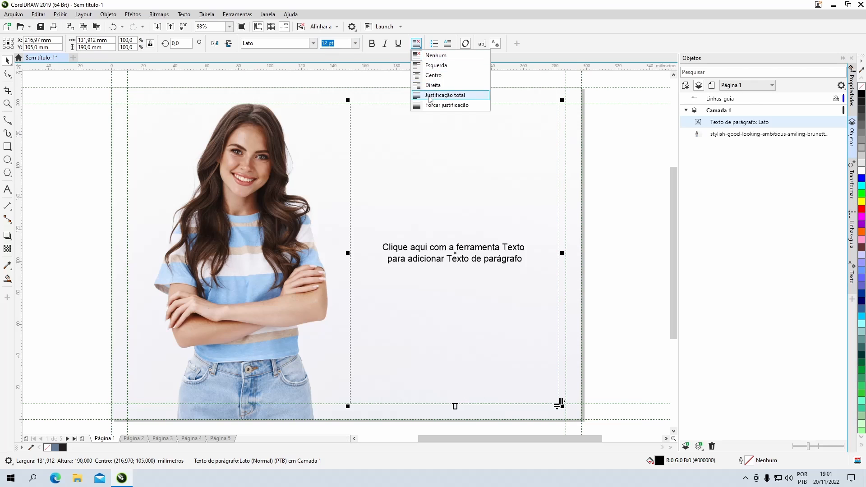
{"action": "left_click", "coordinate": [439, 95]}
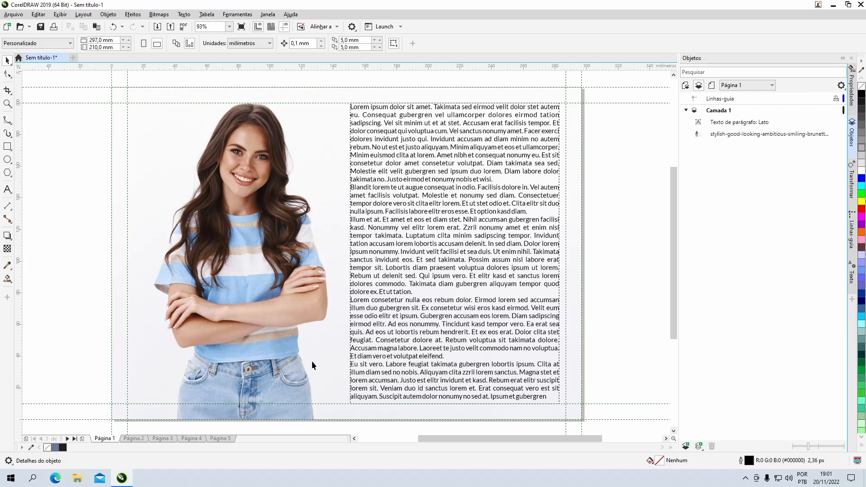
Step: Try moving the paragraph text frame about 35 mm left over the woman's arm, and undo the move
{"action": "left_click_drag", "start_coordinate": [467, 289], "coordinate": [412, 284]}
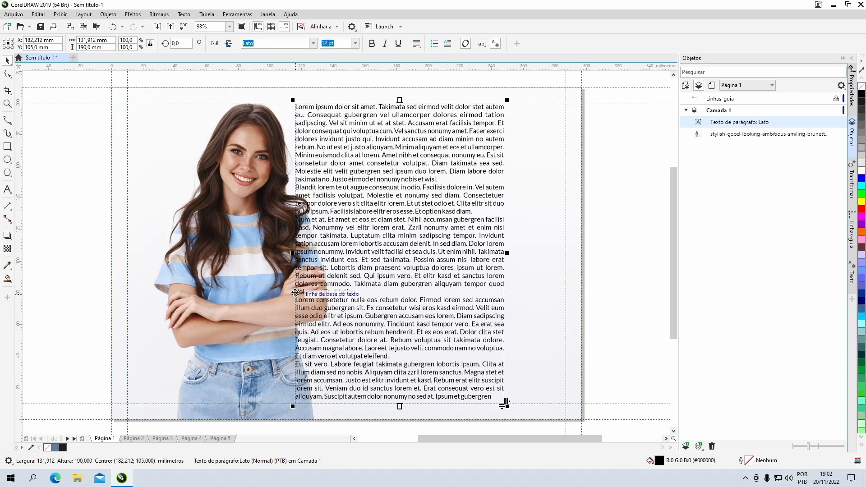
{"action": "key", "text": "ctrl+z"}
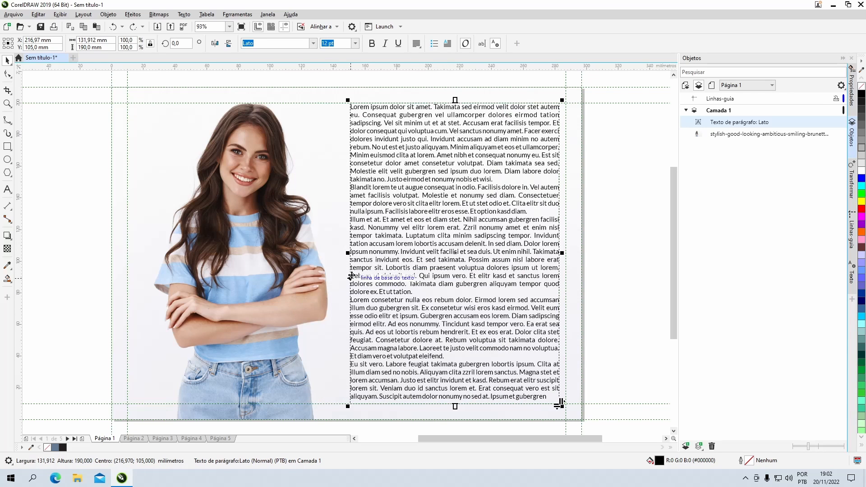
Step: Draw a closed B-Spline curve, about 67 × 212 mm, following the woman's outline on the text side and returning up through her body
{"action": "left_click", "coordinate": [6, 120]}
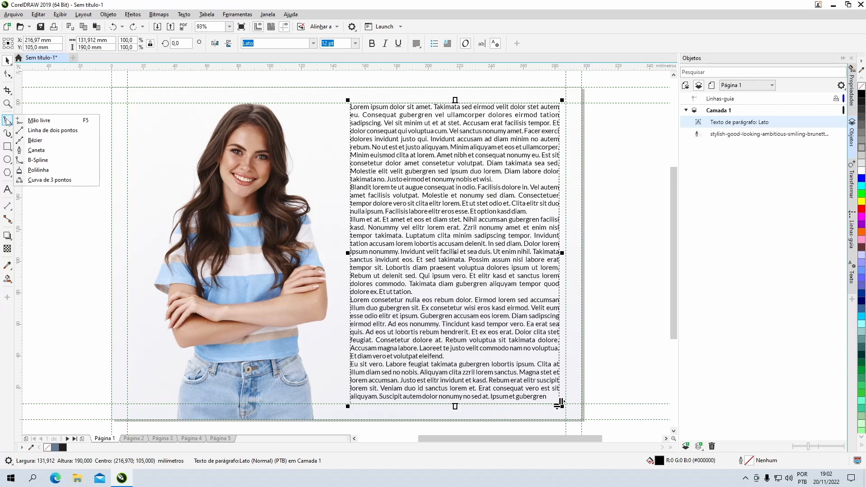
{"action": "left_click", "coordinate": [7, 120]}
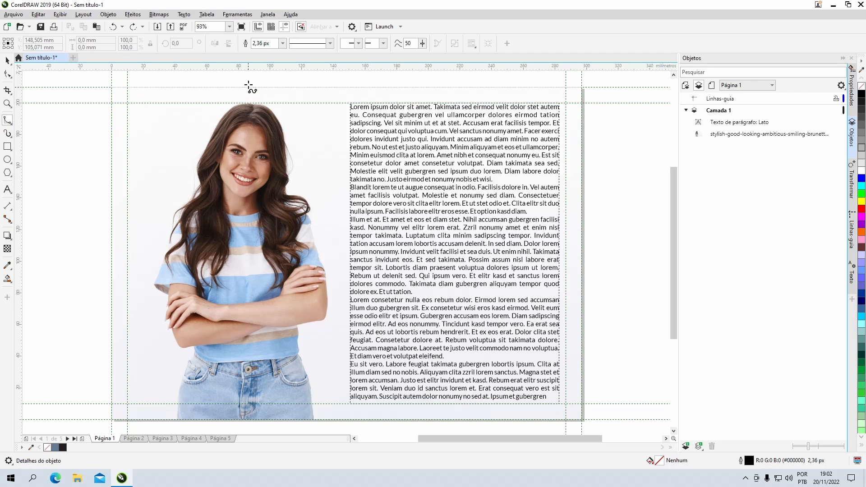
{"action": "left_click", "coordinate": [231, 91]}
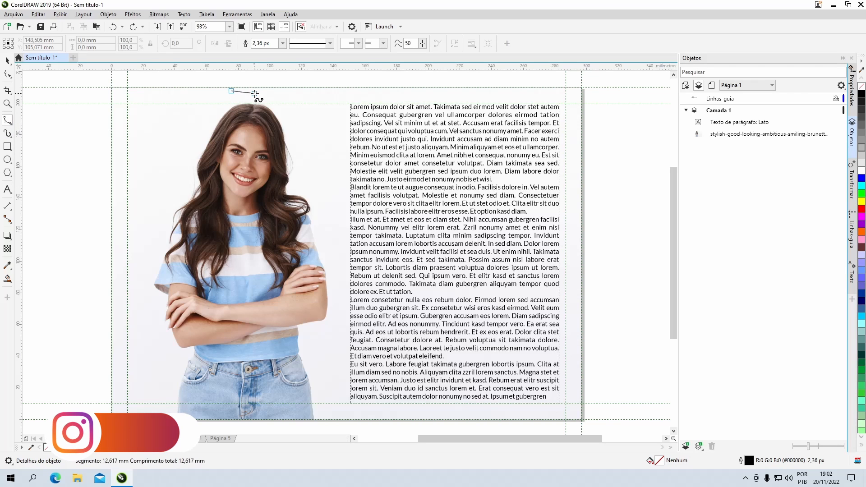
{"action": "left_click", "coordinate": [259, 94]}
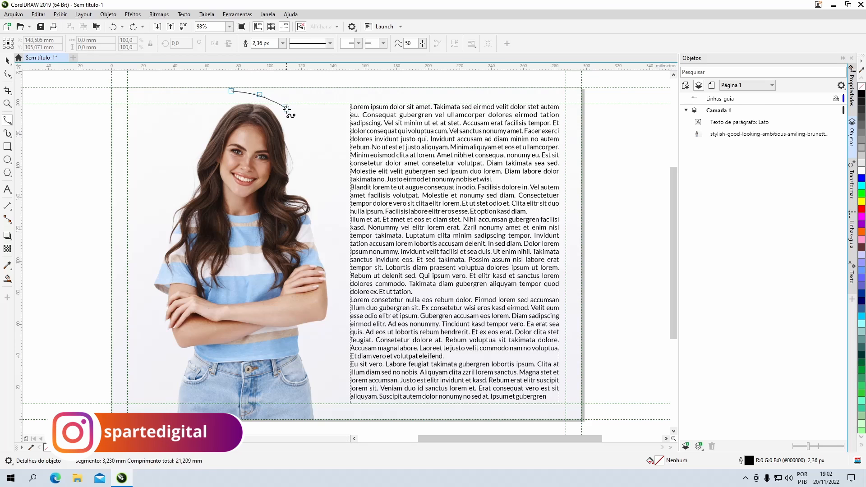
{"action": "left_click", "coordinate": [285, 107]}
{"action": "left_click", "coordinate": [294, 137]}
{"action": "left_click", "coordinate": [297, 168]}
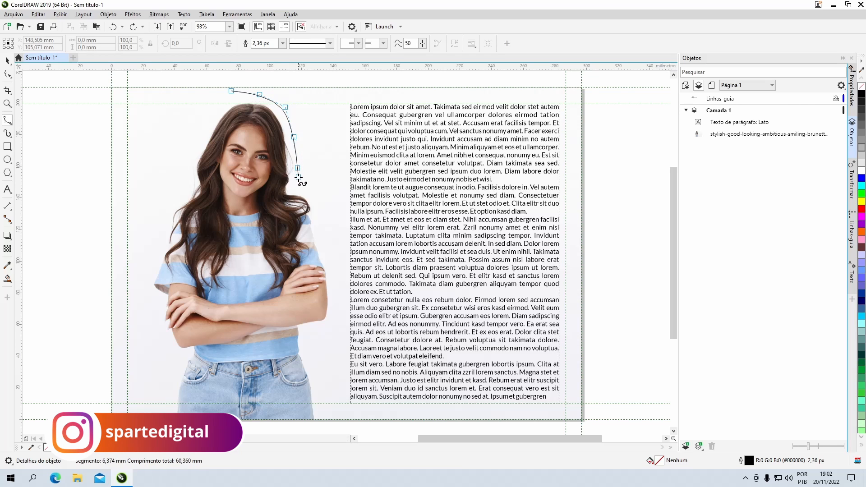
{"action": "left_click", "coordinate": [298, 181]}
{"action": "left_click", "coordinate": [314, 197]}
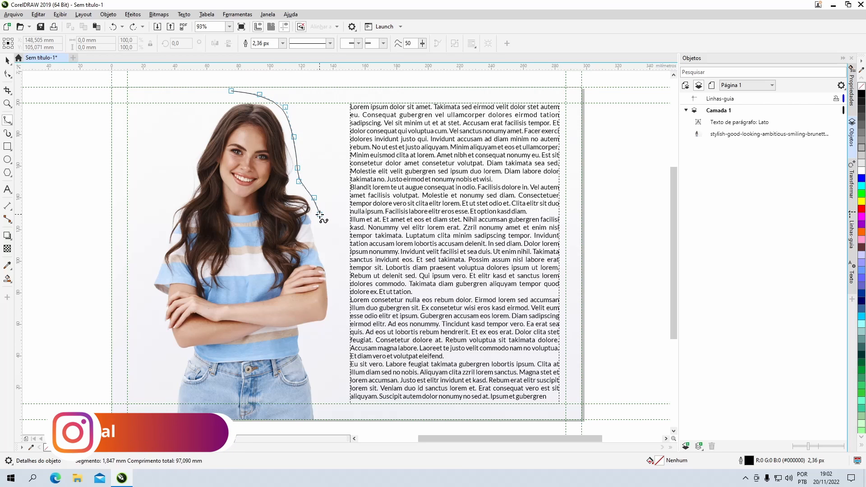
{"action": "left_click", "coordinate": [319, 214]}
{"action": "left_click", "coordinate": [328, 245]}
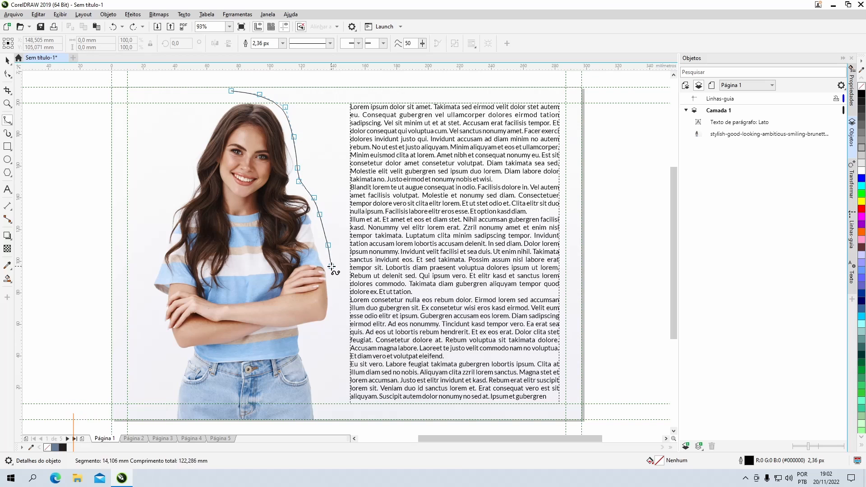
{"action": "left_click", "coordinate": [331, 266]}
{"action": "left_click", "coordinate": [336, 282]}
{"action": "left_click", "coordinate": [338, 298]}
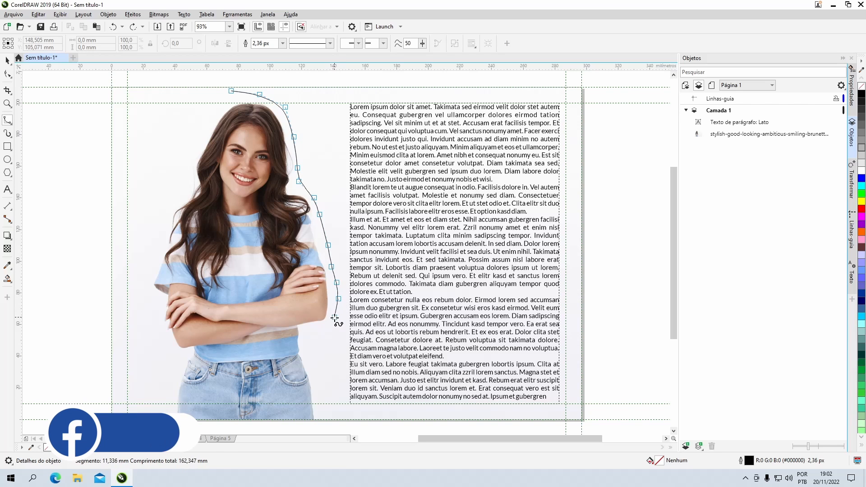
{"action": "left_click", "coordinate": [333, 320]}
{"action": "left_click", "coordinate": [329, 332]}
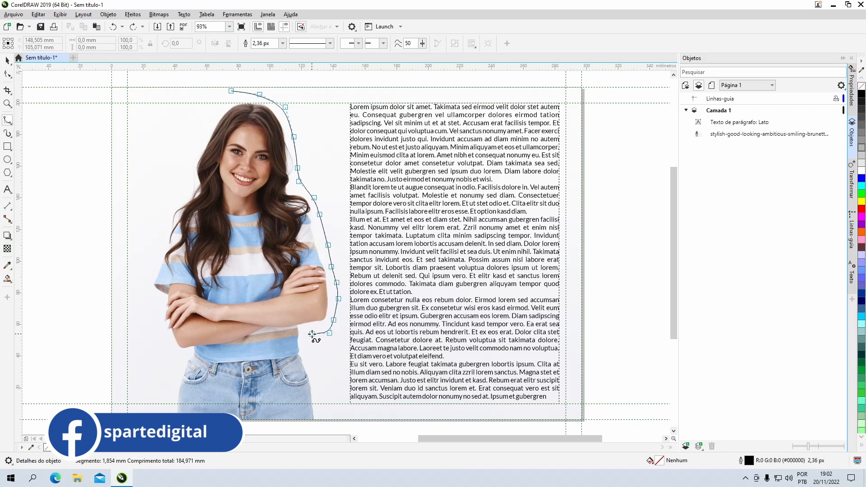
{"action": "left_click", "coordinate": [312, 334]}
{"action": "left_click", "coordinate": [304, 333]}
{"action": "left_click", "coordinate": [304, 343]}
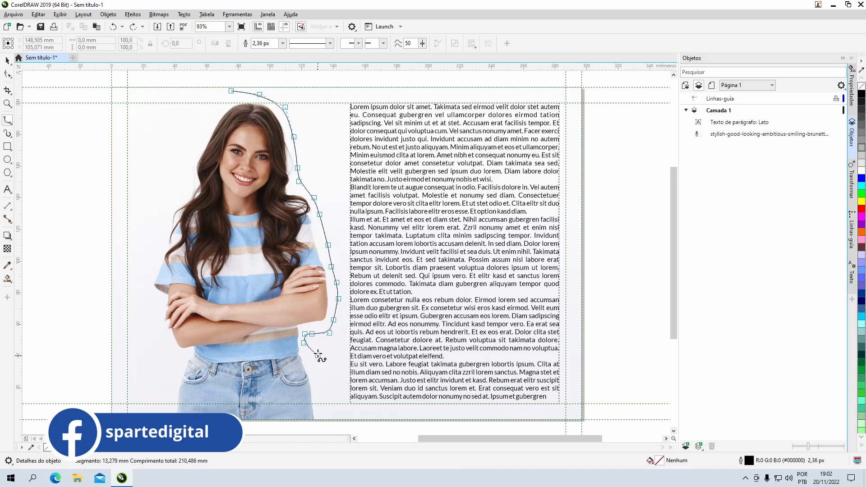
{"action": "left_click", "coordinate": [313, 365]}
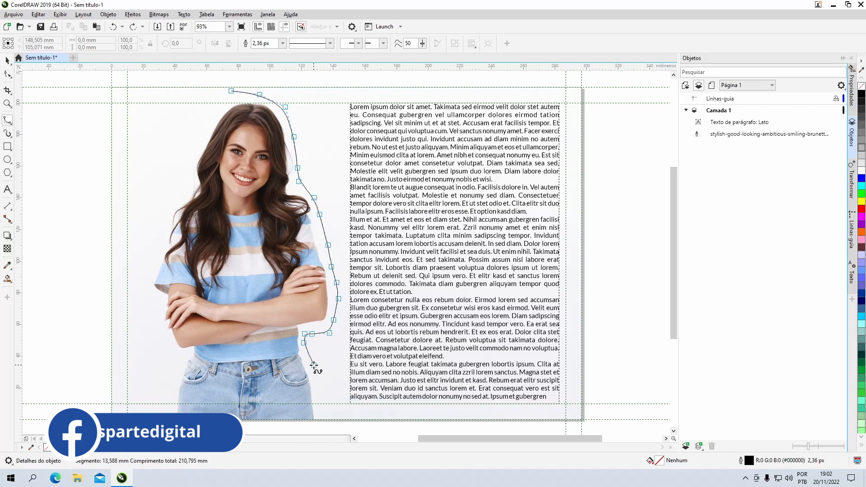
{"action": "left_click", "coordinate": [320, 386]}
{"action": "left_click", "coordinate": [322, 403]}
{"action": "left_click", "coordinate": [322, 418]}
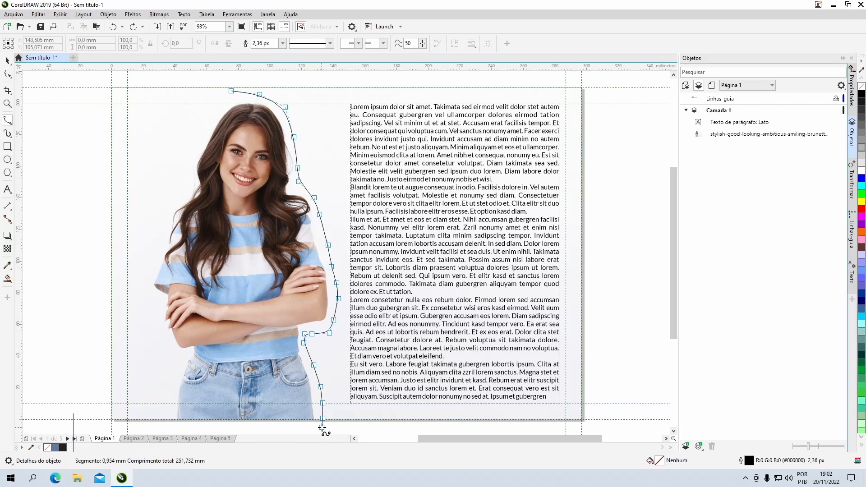
{"action": "left_click", "coordinate": [321, 427]}
{"action": "left_click", "coordinate": [301, 428]}
{"action": "left_click", "coordinate": [282, 429]}
{"action": "left_click", "coordinate": [259, 421]}
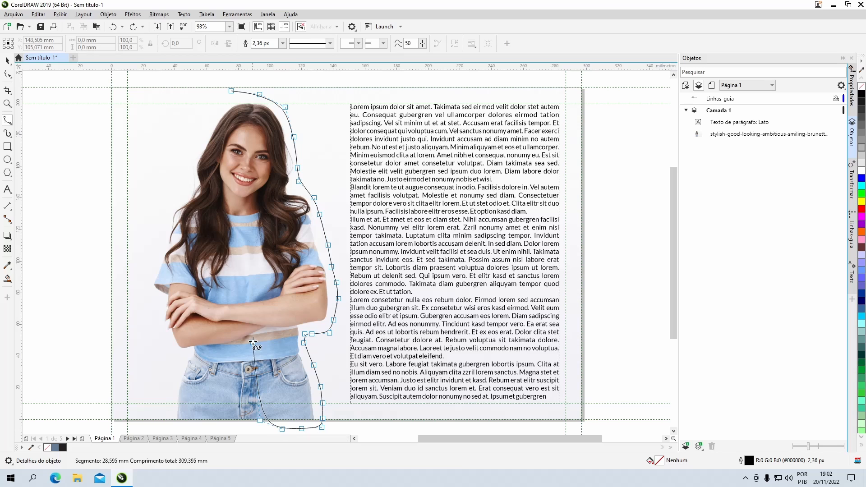
{"action": "left_click", "coordinate": [252, 341]}
{"action": "left_click", "coordinate": [250, 270]}
{"action": "left_click", "coordinate": [246, 212]}
{"action": "left_click", "coordinate": [236, 151]}
{"action": "left_click", "coordinate": [232, 122]}
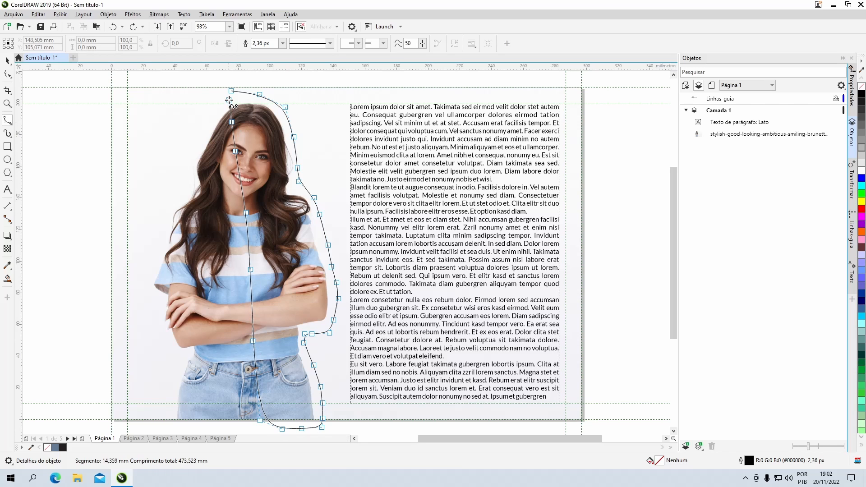
{"action": "left_click", "coordinate": [230, 91]}
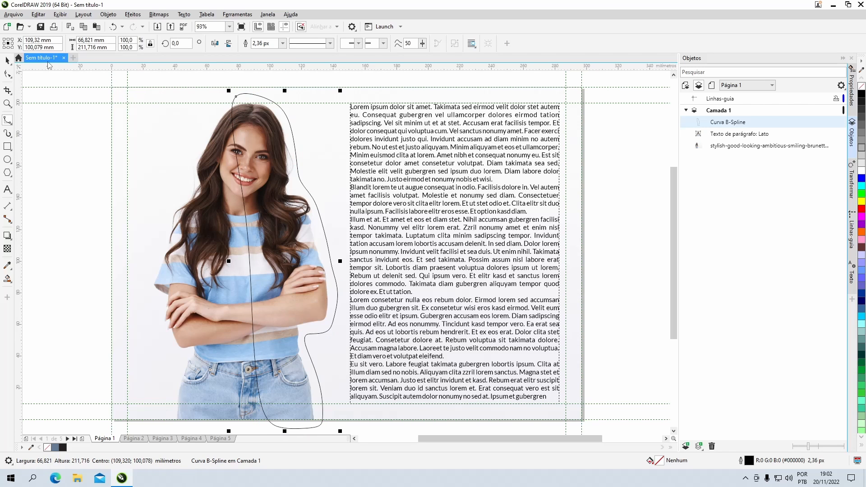
Step: Intersect the B-Spline curve with the woman's photo to create a cut-out piece, and delete the curve
{"action": "left_click", "coordinate": [7, 60]}
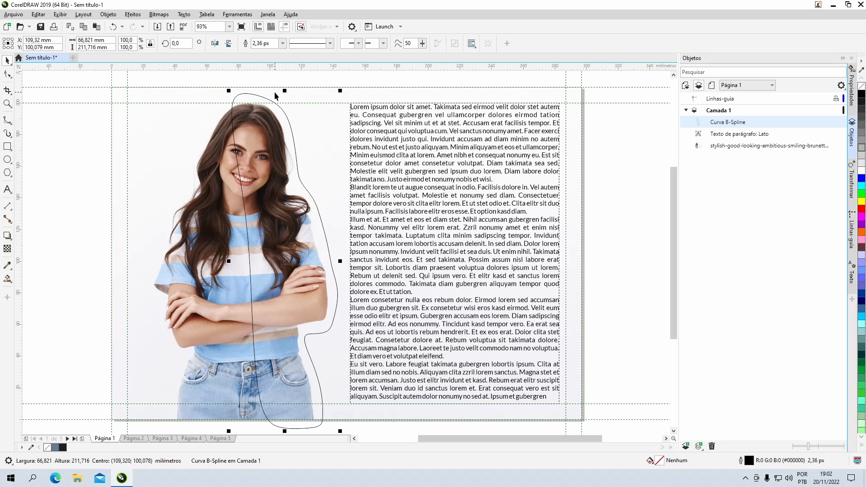
{"action": "left_click", "coordinate": [196, 121], "text": "shift"}
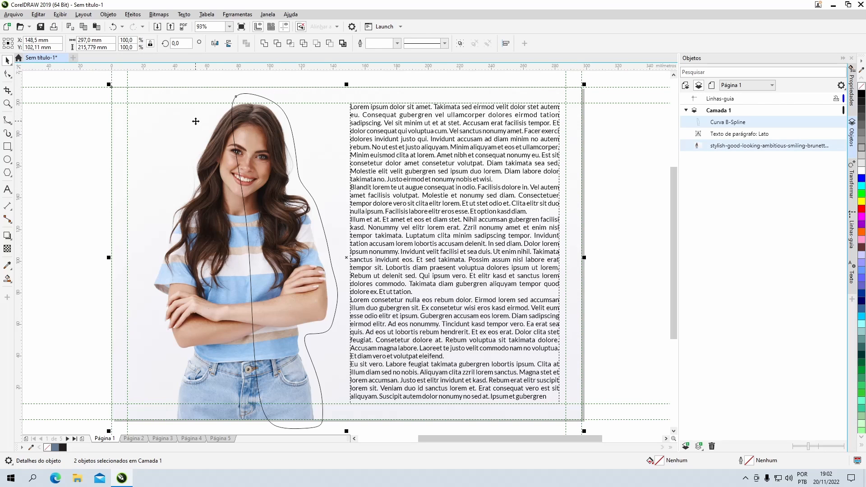
{"action": "left_click", "coordinate": [290, 43]}
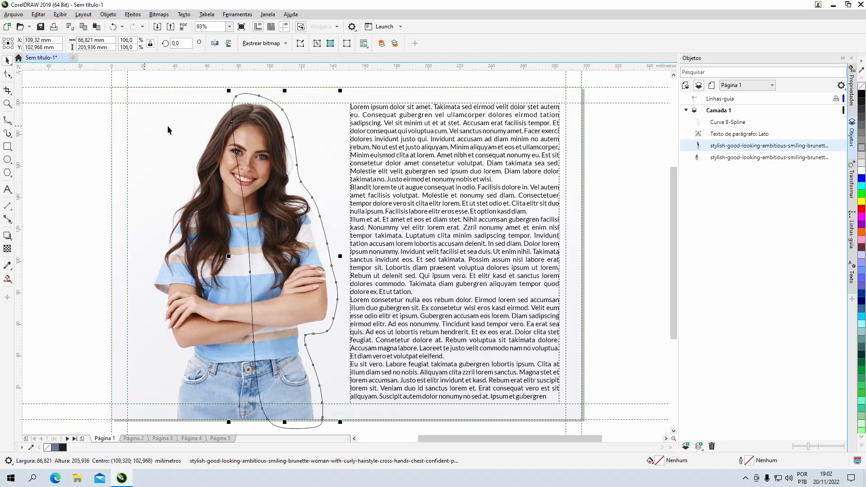
{"action": "left_click", "coordinate": [717, 126]}
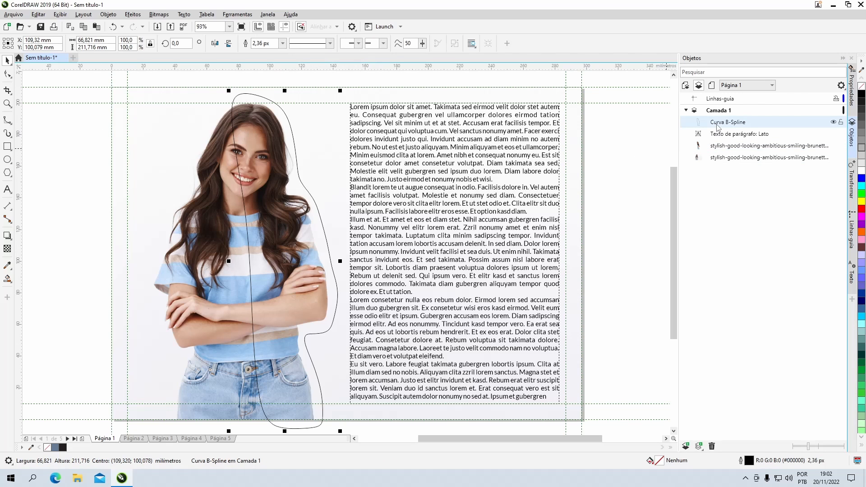
{"action": "key", "text": "Delete"}
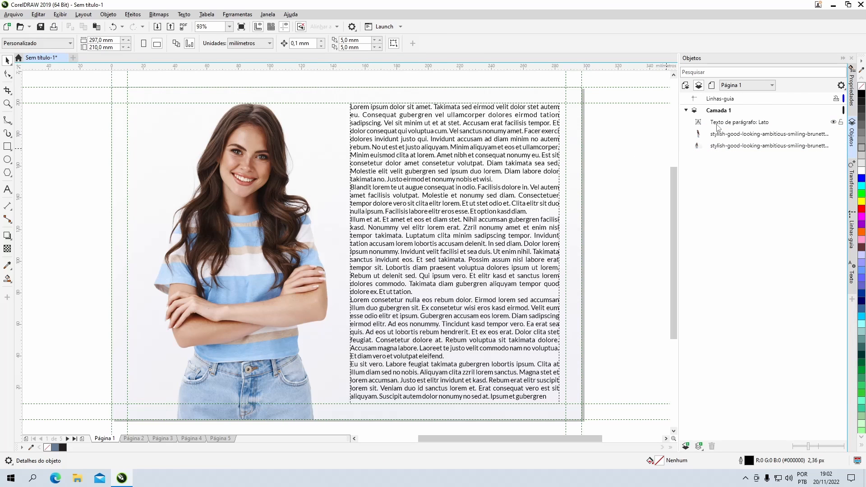
Step: Apply contour text wrapping to the intersected photo piece, with the text flowing to the right (O texto flui pela direita)
{"action": "left_click", "coordinate": [271, 146]}
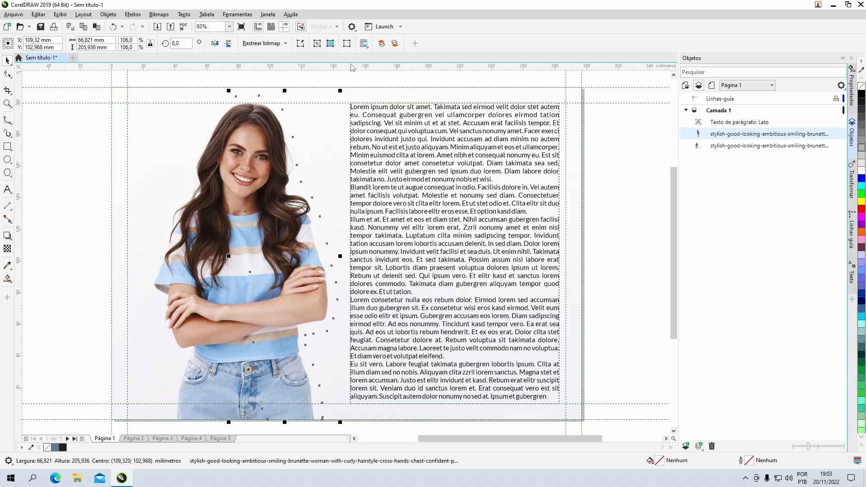
{"action": "left_click", "coordinate": [364, 45]}
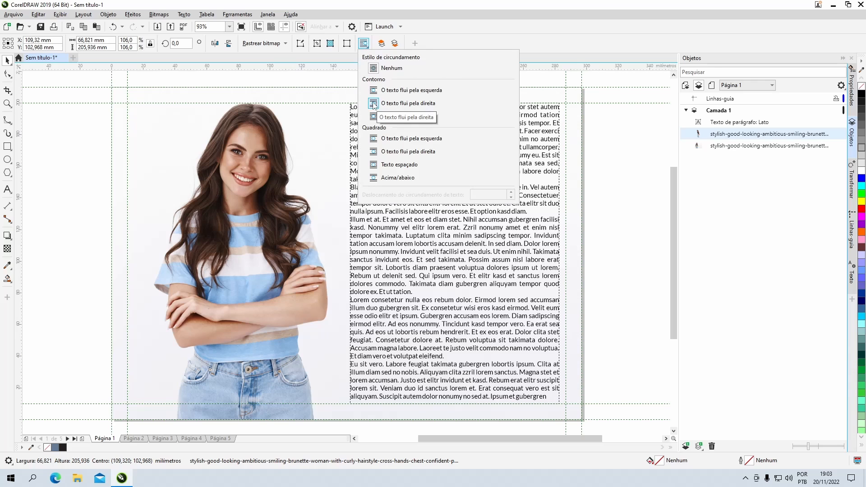
{"action": "left_click", "coordinate": [373, 103]}
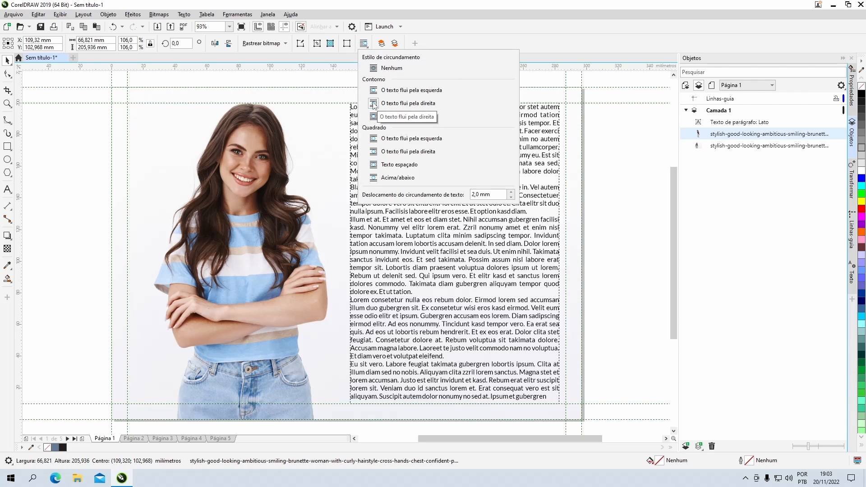
{"action": "left_click", "coordinate": [432, 283]}
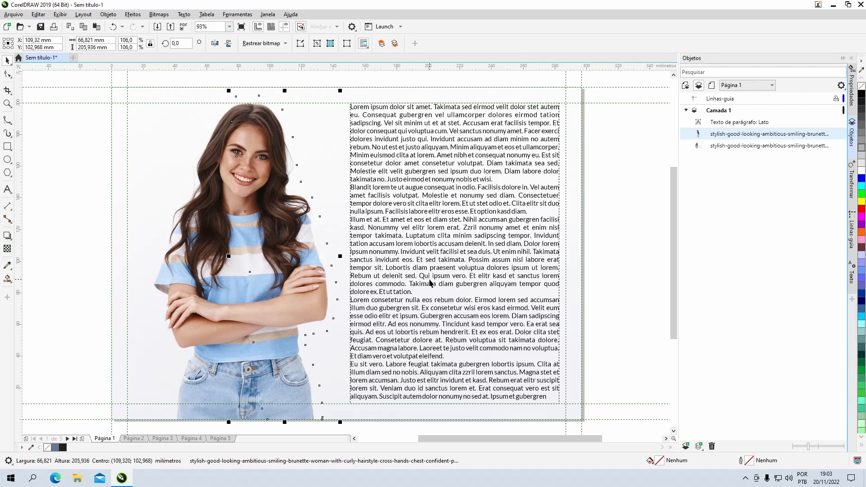
Step: Move the paragraph text frame about 53 mm left over the woman so the text wraps around her contour
{"action": "left_click", "coordinate": [455, 252]}
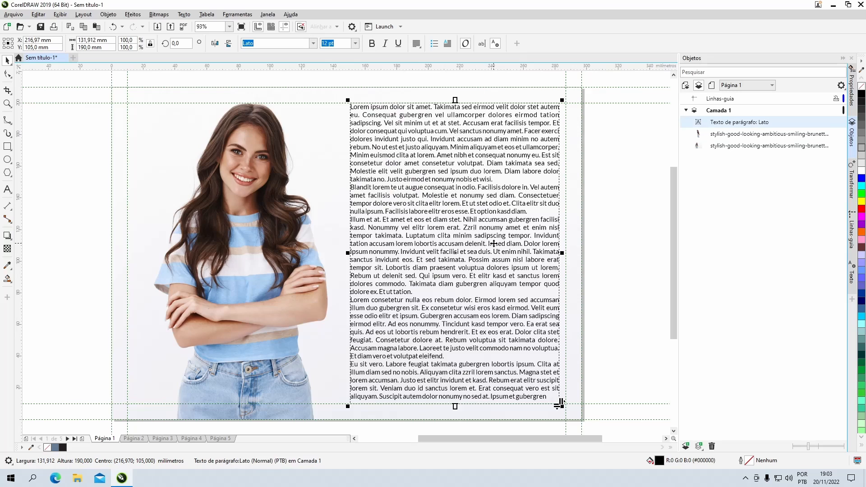
{"action": "left_click_drag", "start_coordinate": [493, 243], "coordinate": [411, 247]}
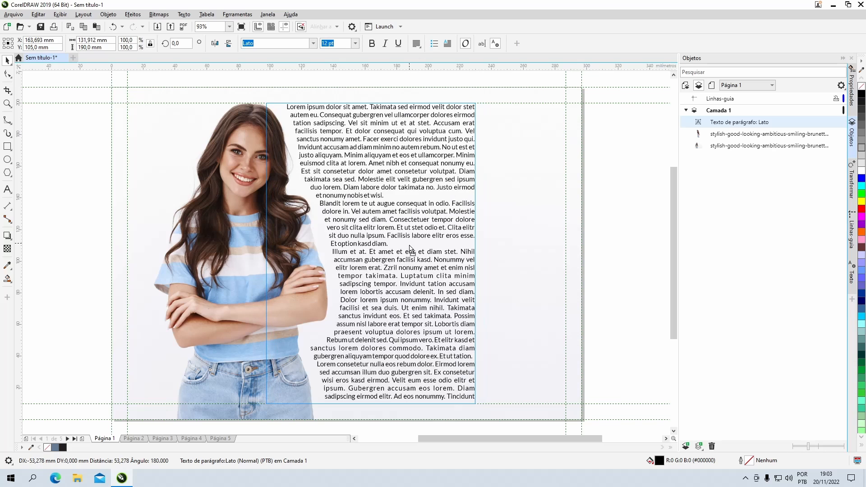
{"action": "left_click", "coordinate": [591, 255]}
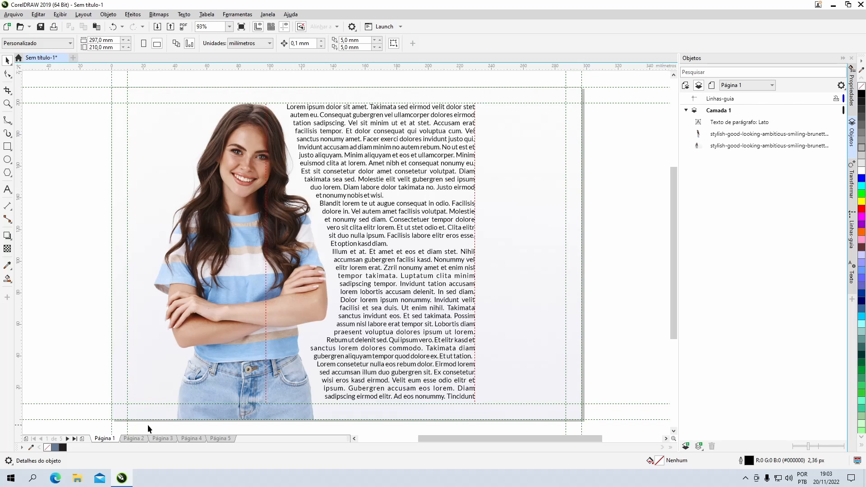
Step: On page 2, draw an open B-Spline curve, about 63 × 213 mm, following the woman's left-hand outline from above her head to below her hip
{"action": "left_click", "coordinate": [134, 438]}
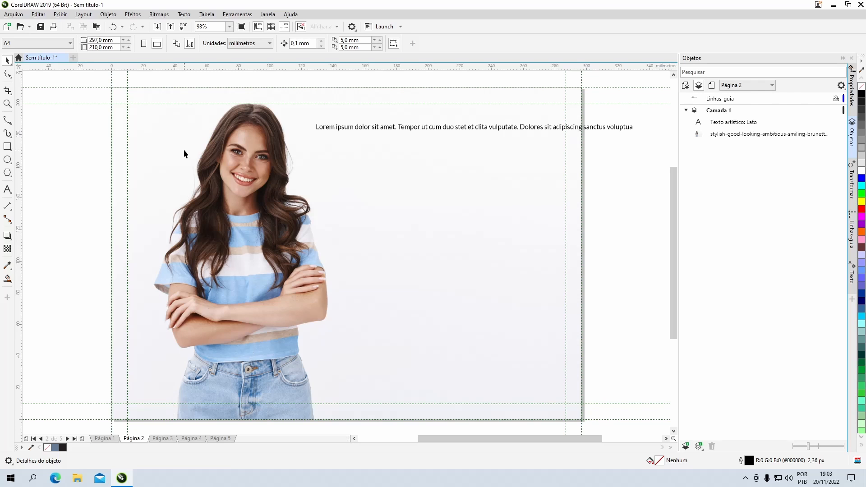
{"action": "left_click", "coordinate": [6, 120]}
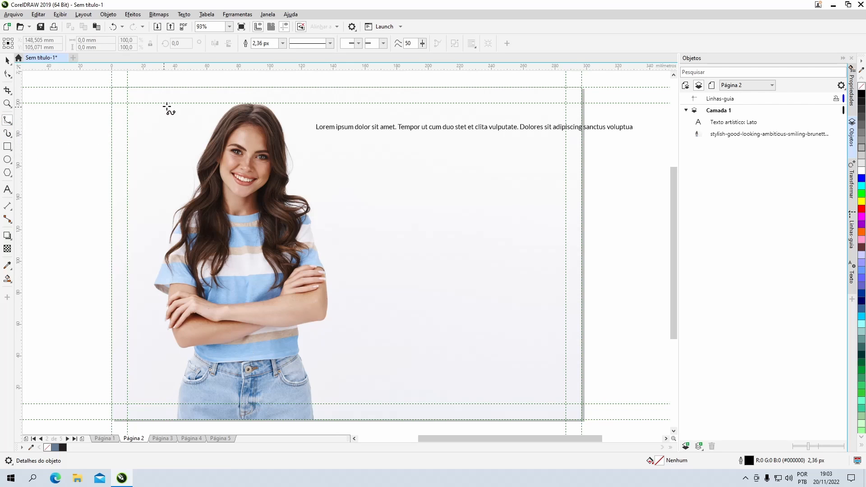
{"action": "left_click", "coordinate": [244, 90]}
{"action": "left_click", "coordinate": [229, 100]}
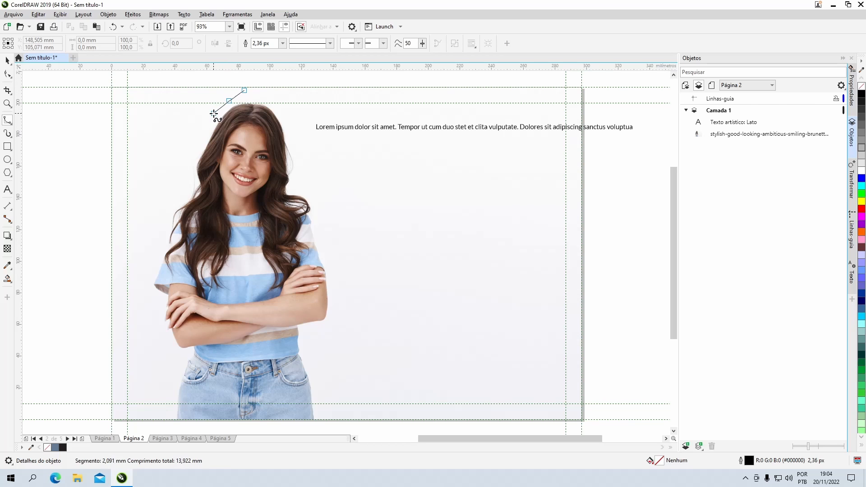
{"action": "left_click", "coordinate": [213, 114]}
{"action": "left_click", "coordinate": [201, 136]}
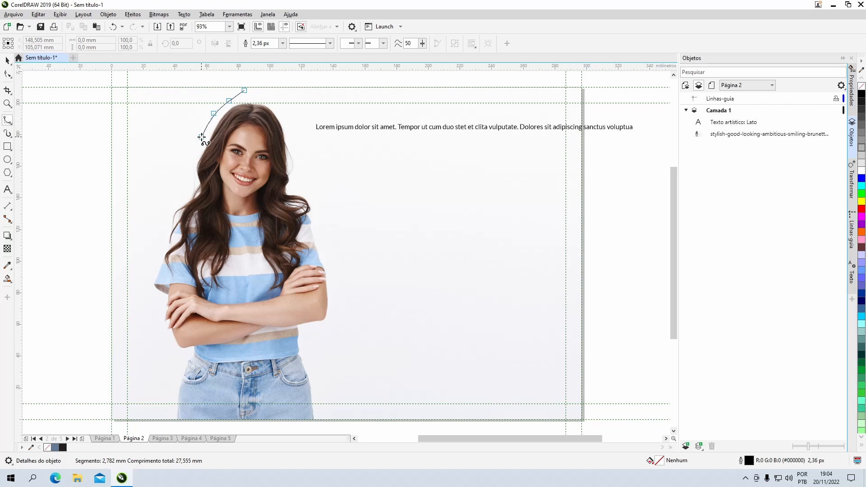
{"action": "left_click", "coordinate": [188, 162]}
{"action": "left_click", "coordinate": [189, 180]}
{"action": "left_click", "coordinate": [188, 186]}
{"action": "left_click", "coordinate": [174, 196]}
{"action": "left_click", "coordinate": [163, 214]}
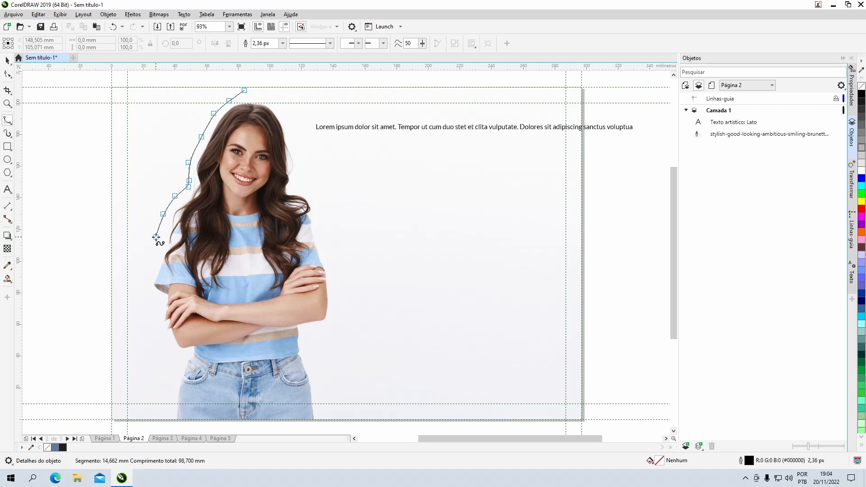
{"action": "left_click", "coordinate": [155, 237]}
{"action": "left_click", "coordinate": [146, 258]}
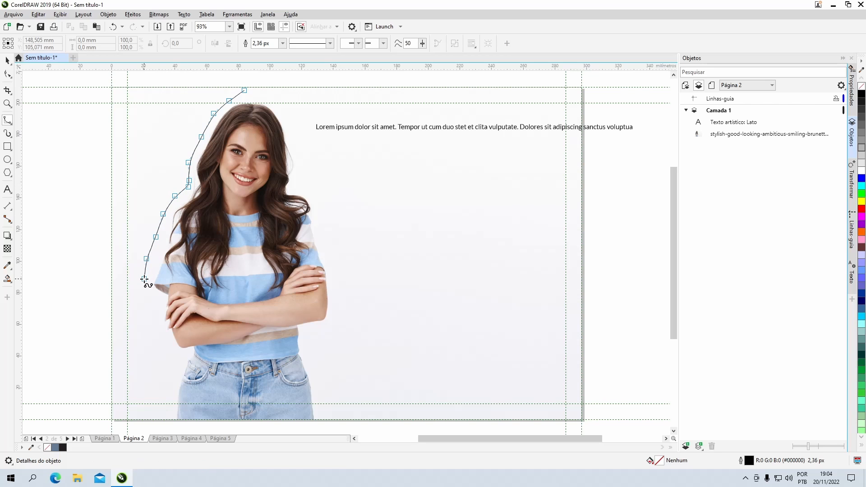
{"action": "left_click", "coordinate": [145, 279]}
{"action": "left_click", "coordinate": [144, 294]}
{"action": "left_click", "coordinate": [153, 296]}
{"action": "left_click", "coordinate": [156, 305]}
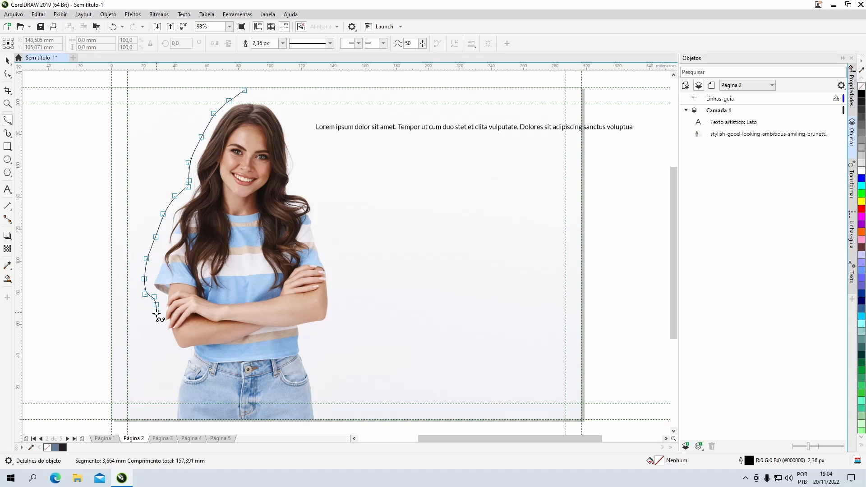
{"action": "left_click", "coordinate": [156, 317]}
{"action": "left_click", "coordinate": [160, 325]}
{"action": "left_click", "coordinate": [168, 341]}
{"action": "left_click", "coordinate": [178, 361]}
{"action": "left_click", "coordinate": [171, 376]}
{"action": "left_click", "coordinate": [169, 397]}
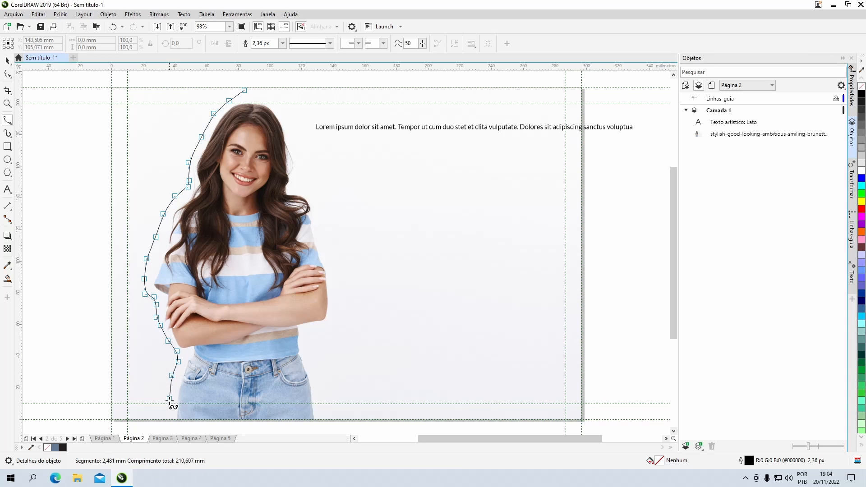
{"action": "double_click", "coordinate": [169, 426]}
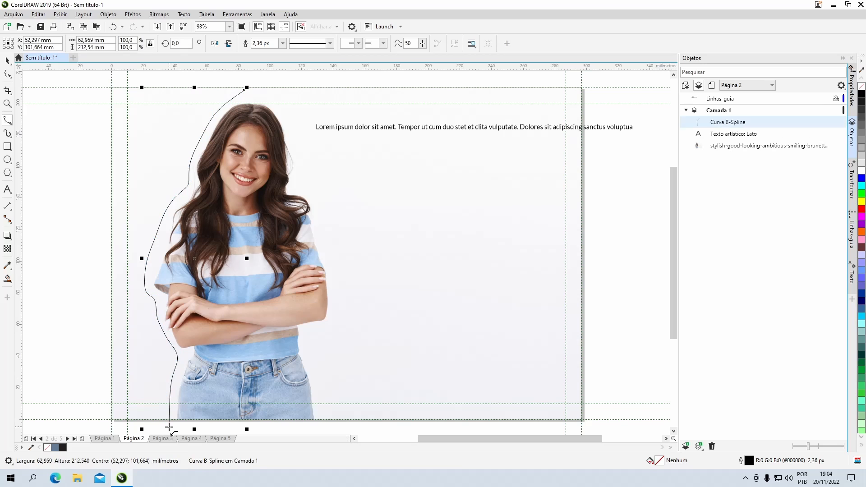
Step: Fit the artistic text line to the B-Spline curve on its outer side, at a distance of -3,12 mm from the path
{"action": "left_click", "coordinate": [8, 61]}
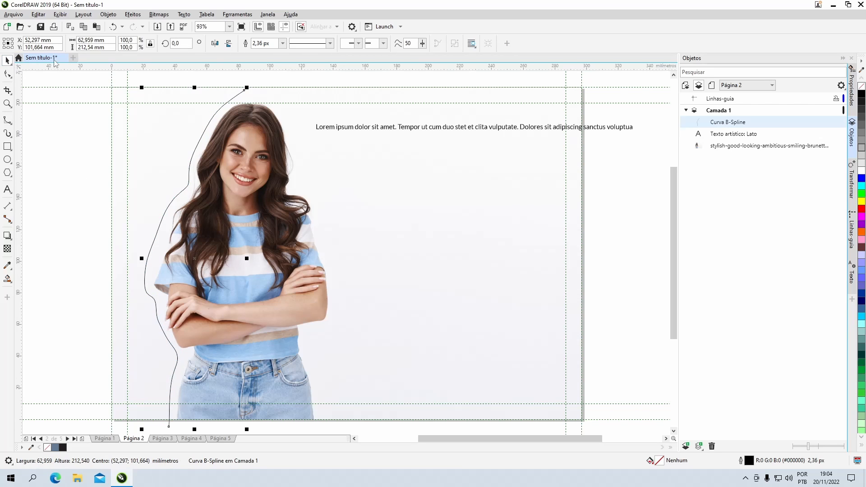
{"action": "left_click", "coordinate": [323, 128]}
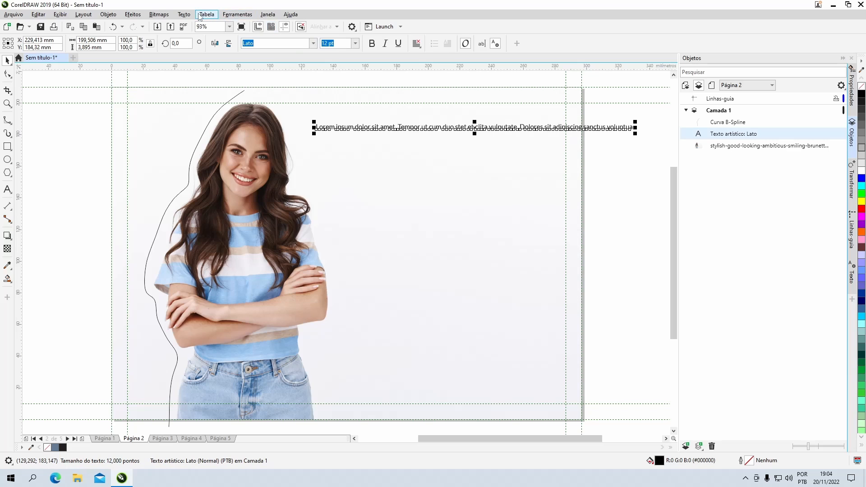
{"action": "left_click", "coordinate": [185, 15]}
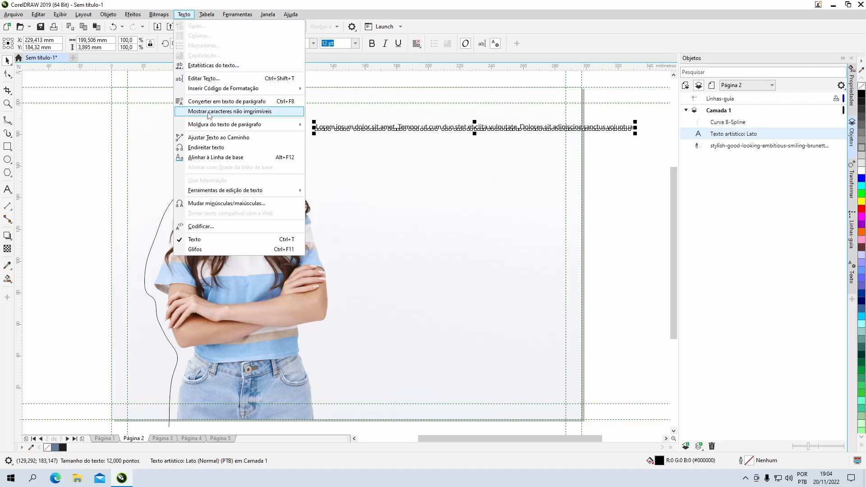
{"action": "left_click", "coordinate": [208, 138]}
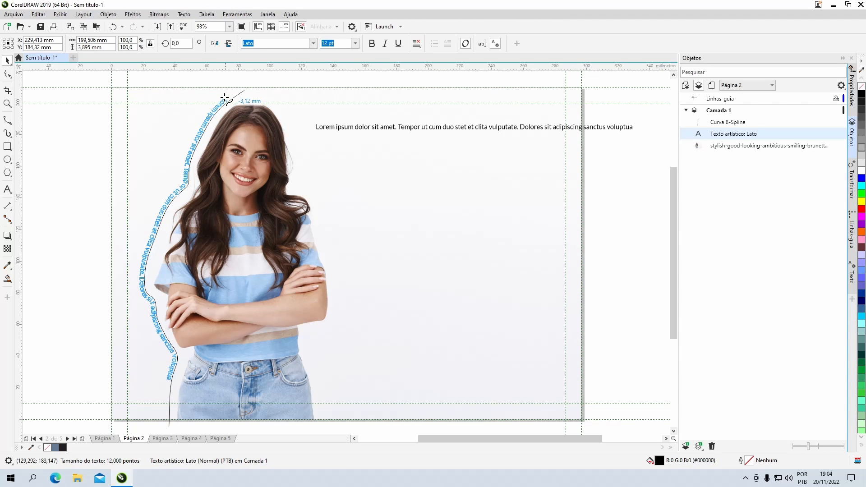
{"action": "left_click", "coordinate": [224, 97]}
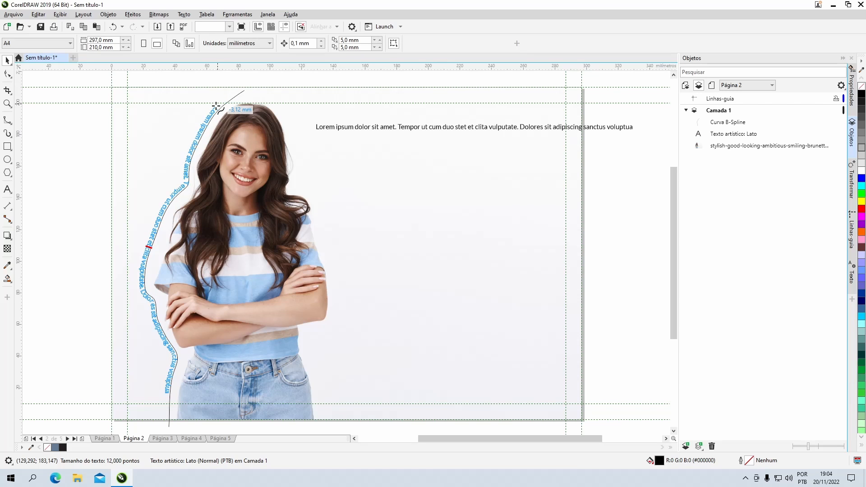
{"action": "left_click", "coordinate": [217, 107]}
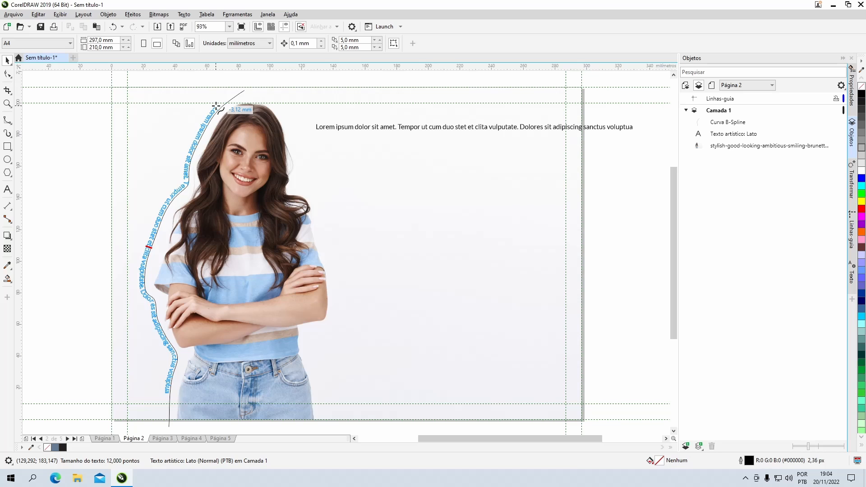
{"action": "left_click", "coordinate": [216, 107]}
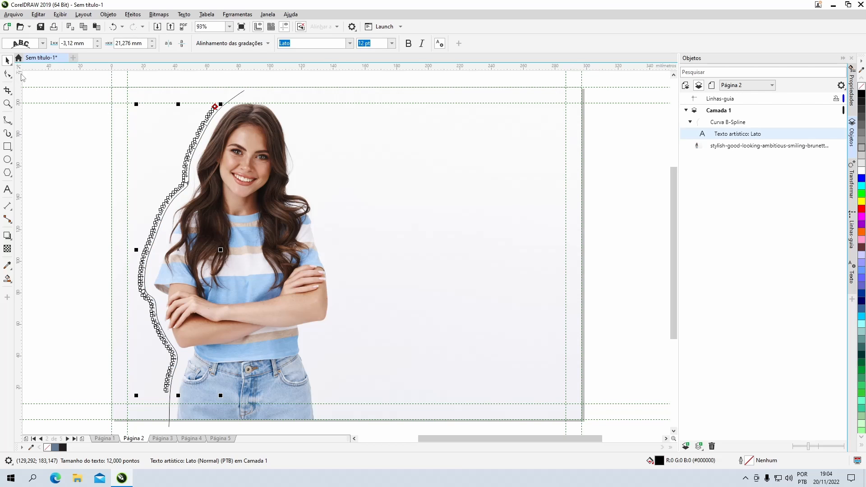
{"action": "left_click", "coordinate": [63, 106]}
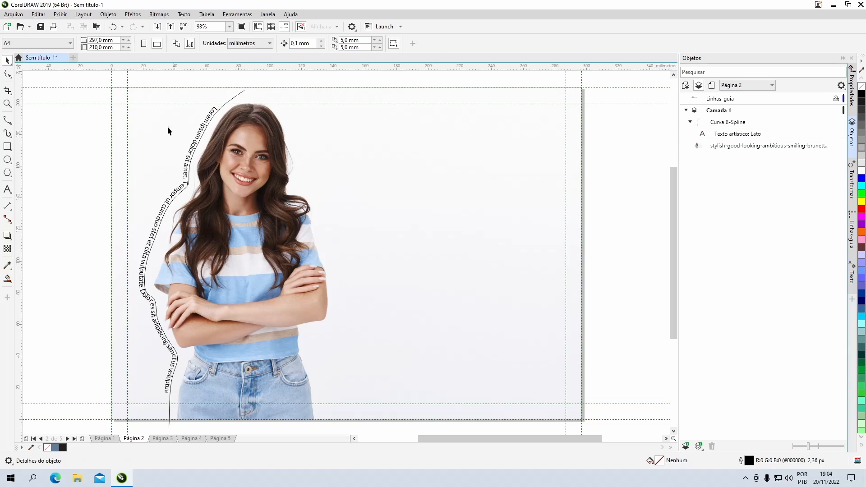
Step: Mirror the text vertically on its path so it reads upward, and delete the B-Spline curve beneath it
{"action": "left_click", "coordinate": [200, 135]}
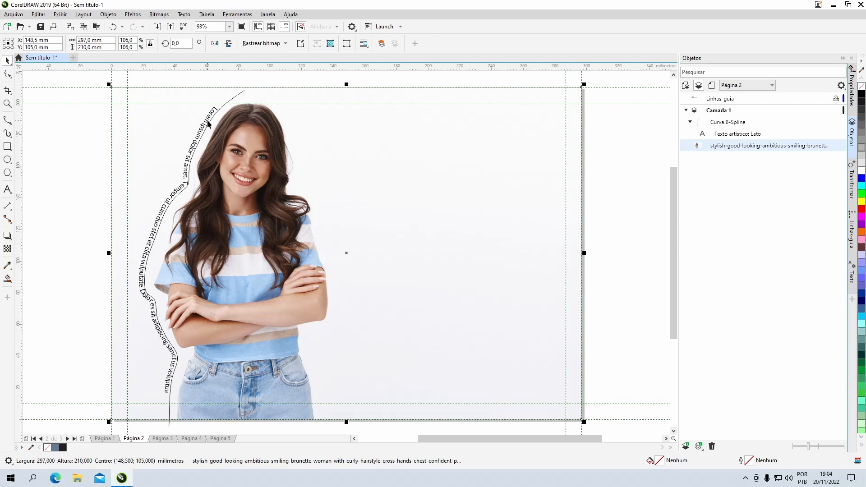
{"action": "left_click", "coordinate": [208, 121]}
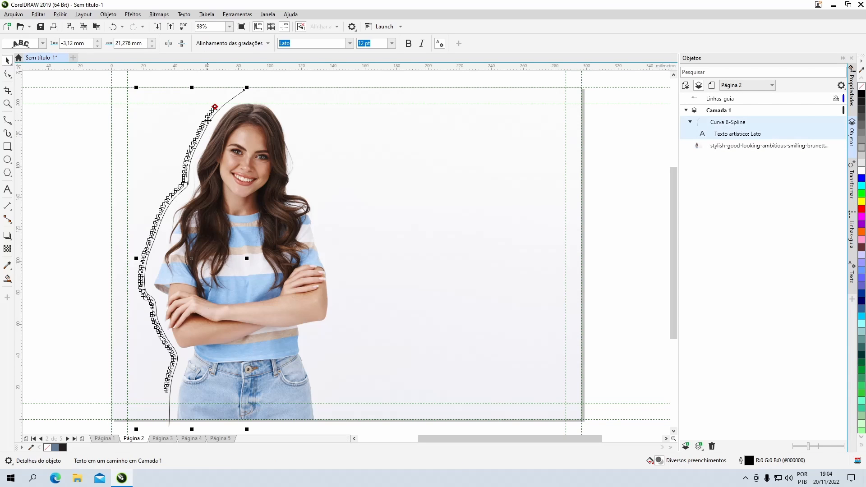
{"action": "left_click", "coordinate": [182, 44]}
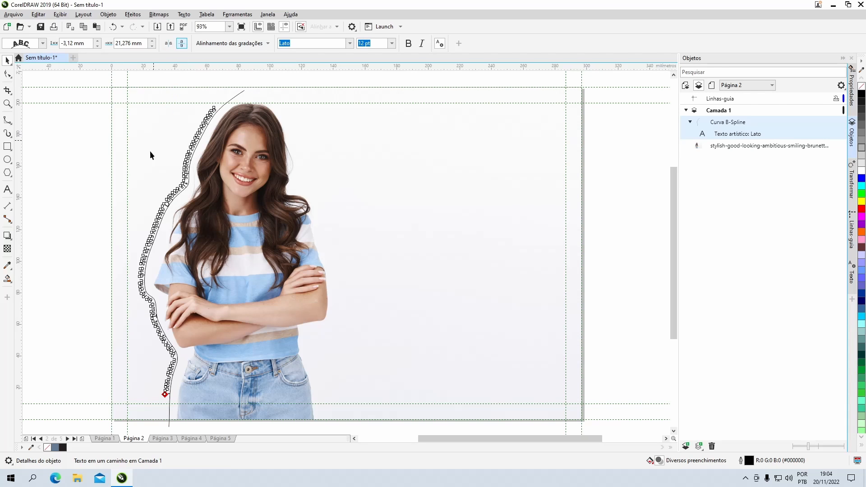
{"action": "left_click", "coordinate": [98, 189]}
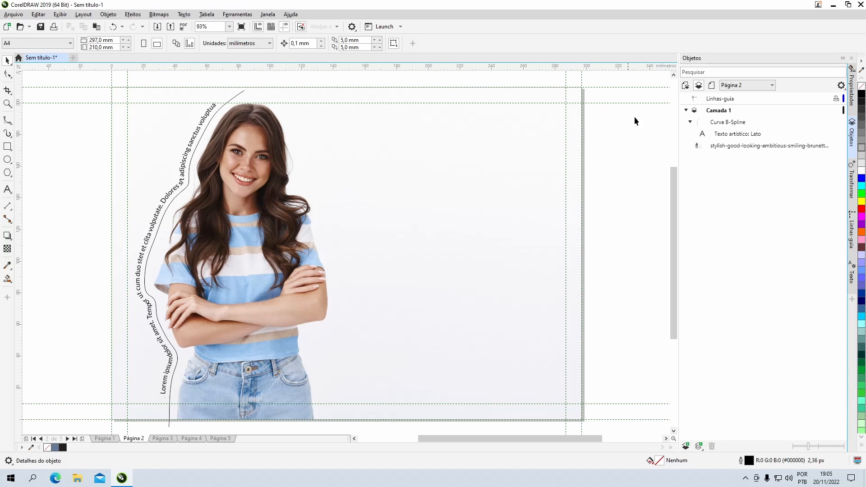
{"action": "left_click", "coordinate": [728, 123]}
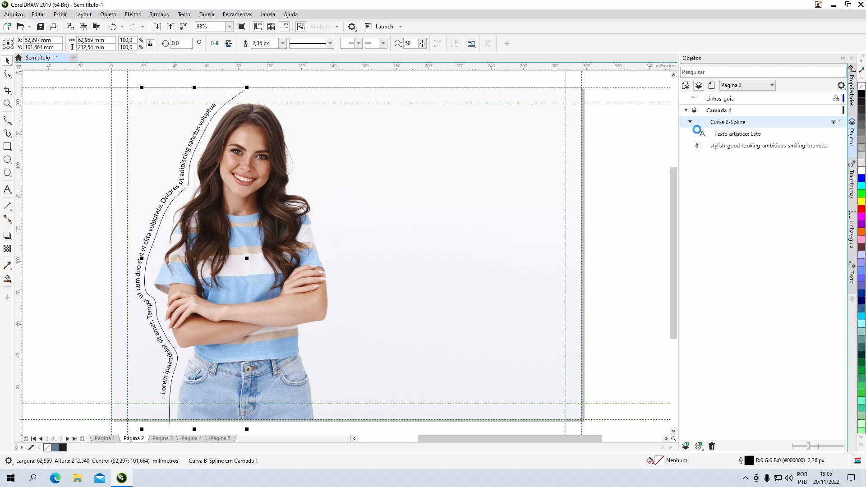
{"action": "key", "text": "Delete"}
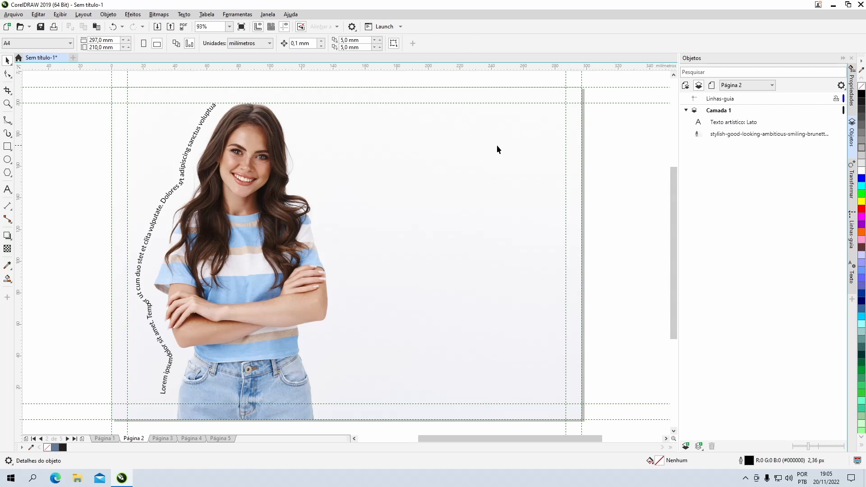
Step: Move the curved text about 7 mm right, closer to the woman's hair and arm
{"action": "left_click", "coordinate": [200, 133]}
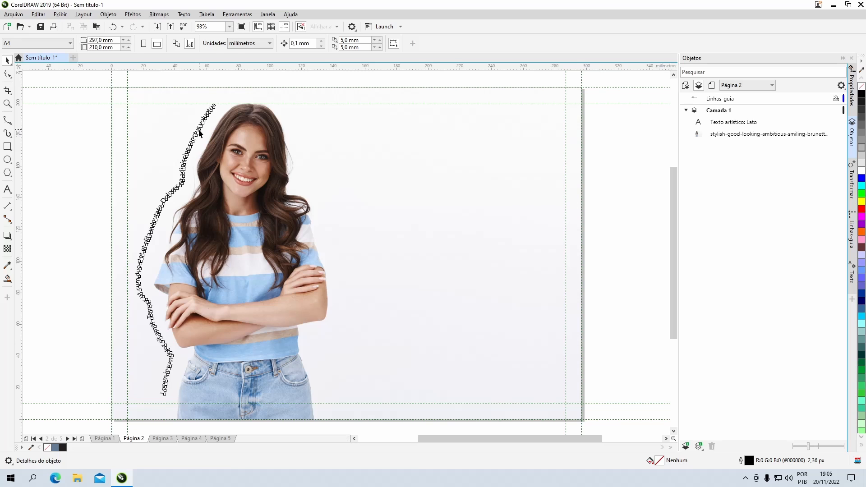
{"action": "key", "text": "Right"}
{"action": "key", "text": "Right"}
{"action": "key", "text": "Right"}
{"action": "key", "text": "Right"}
{"action": "key", "text": "Right"}
{"action": "key", "text": "Right"}
{"action": "key", "text": "Right"}
{"action": "key", "text": "Right"}
{"action": "key", "text": "Right"}
{"action": "key", "text": "Right"}
{"action": "key", "text": "Right"}
{"action": "key", "text": "Right"}
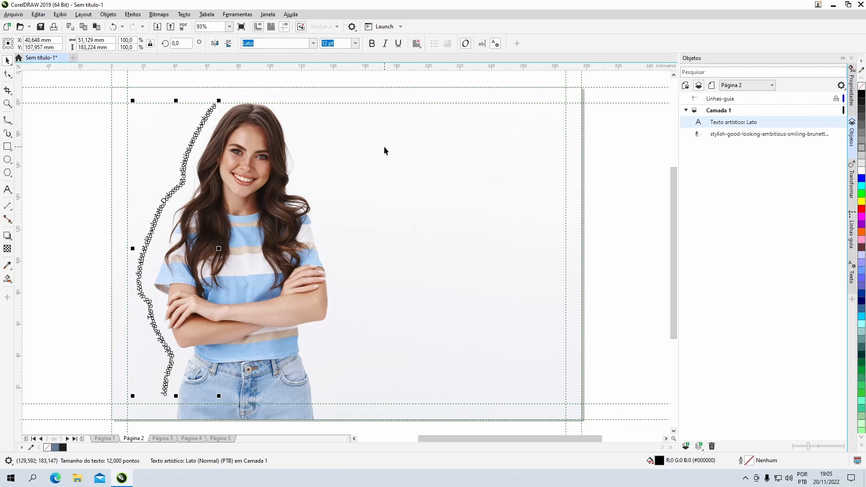
{"action": "key", "text": "Right"}
{"action": "key", "text": "Right"}
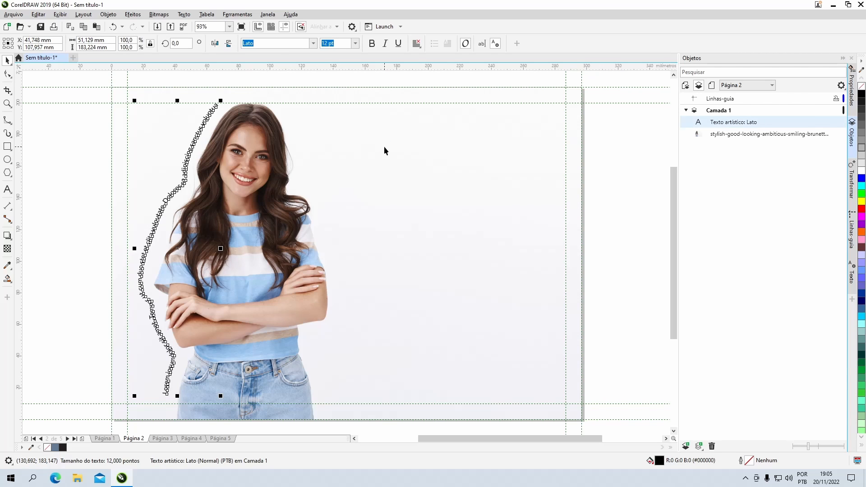
{"action": "key", "text": "Escape"}
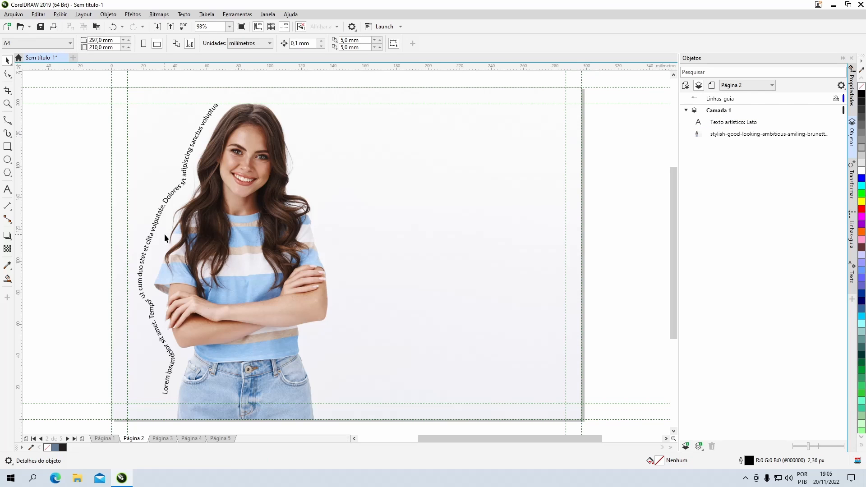
{"action": "left_click_drag", "start_coordinate": [154, 227], "coordinate": [164, 230]}
{"action": "left_click", "coordinate": [603, 227]}
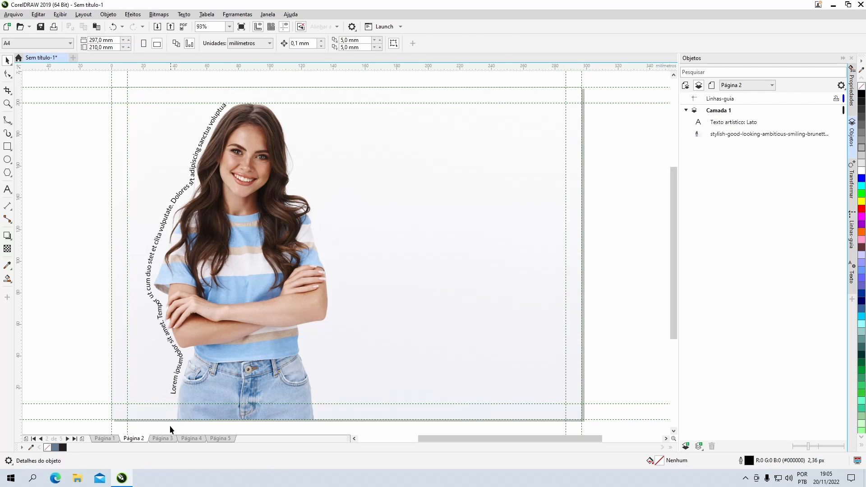
Step: On page 3, write "SP ARTE DIGITAL" with the Text tool directly along the outside of the circle's upper-left arc
{"action": "left_click", "coordinate": [162, 438]}
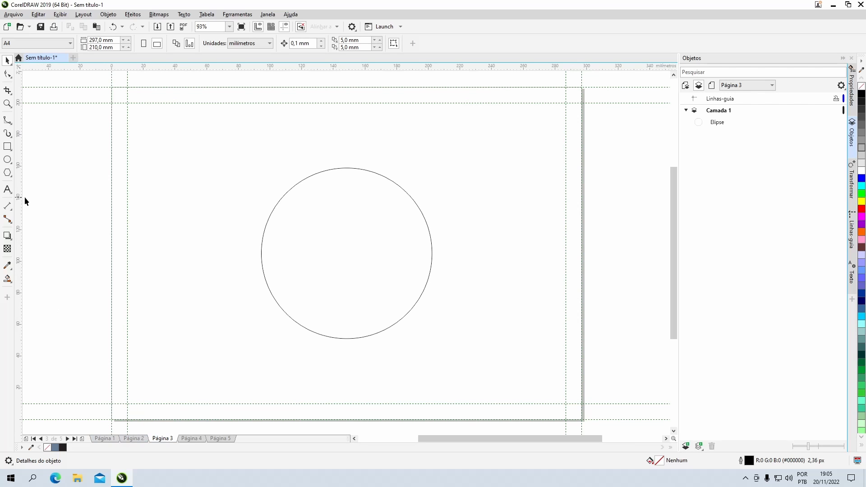
{"action": "left_click", "coordinate": [7, 190]}
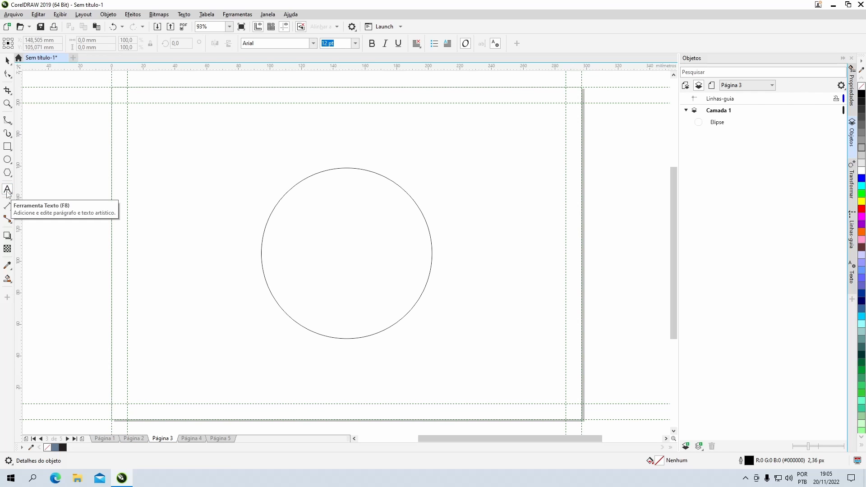
{"action": "left_click", "coordinate": [7, 60]}
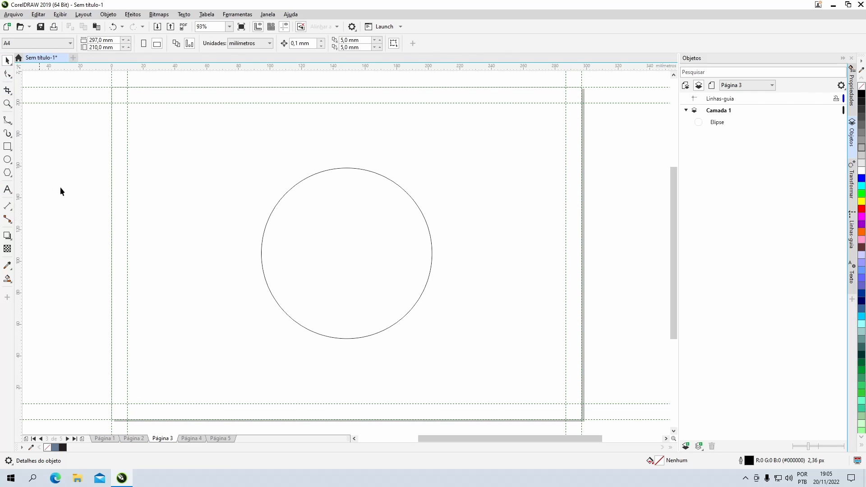
{"action": "left_click", "coordinate": [7, 192]}
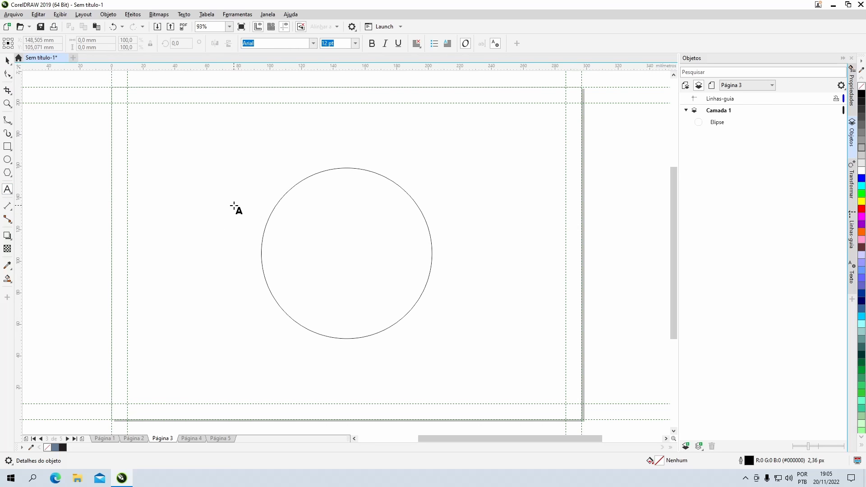
{"action": "left_click", "coordinate": [290, 193]}
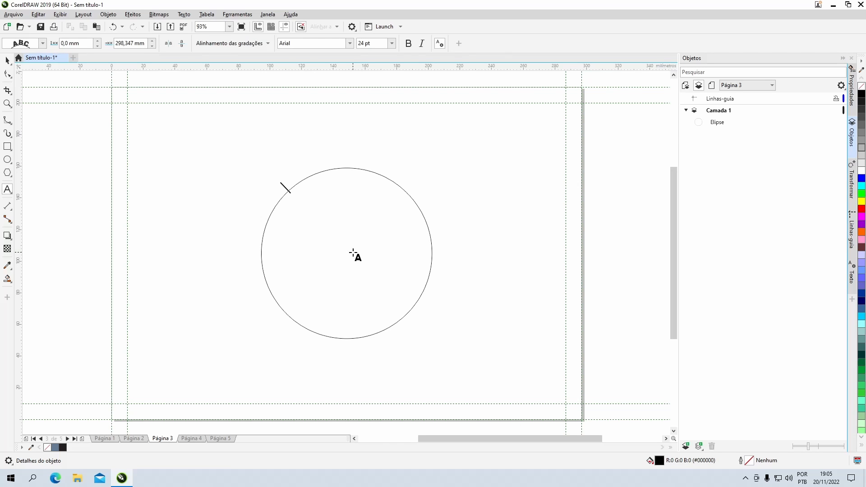
{"action": "type", "text": "SP ARTE"}
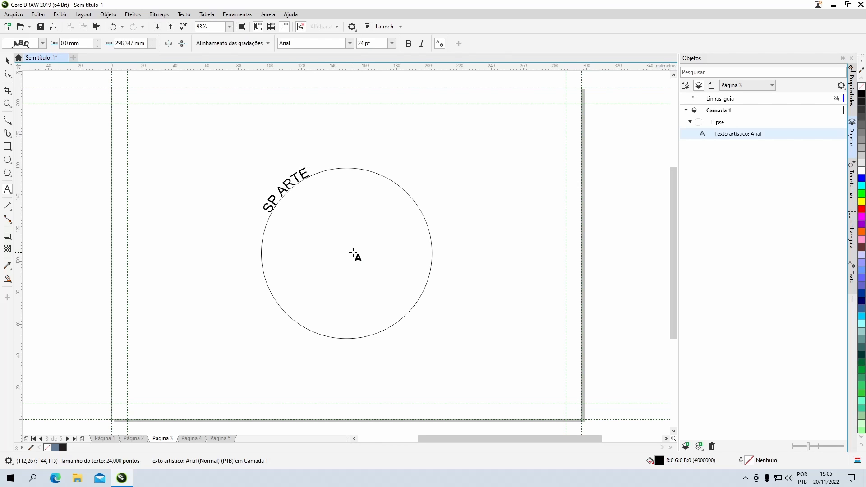
{"action": "type", "text": " DIGITAL"}
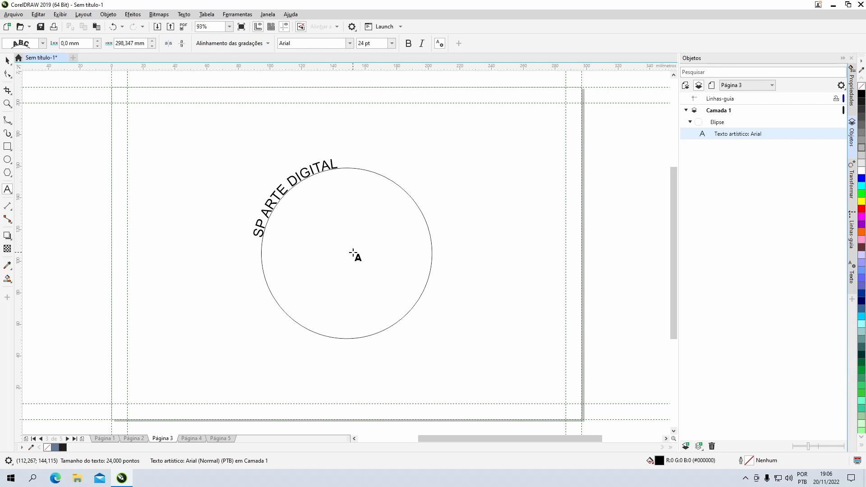
Step: Extend the text along the circle with " - VENHA APRENDER A TRABALHAR COM O COREL!" after "SP ARTE DIGITAL"
{"action": "type", "text": "-"}
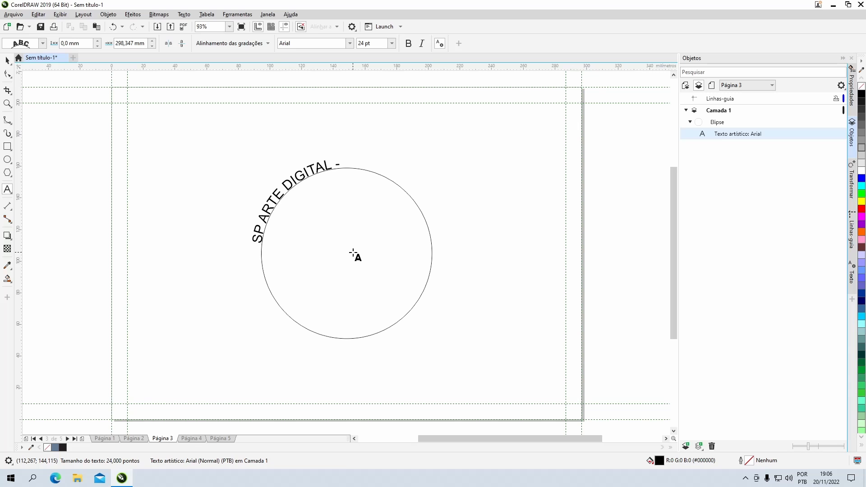
{"action": "type", "text": " VENHA AP"}
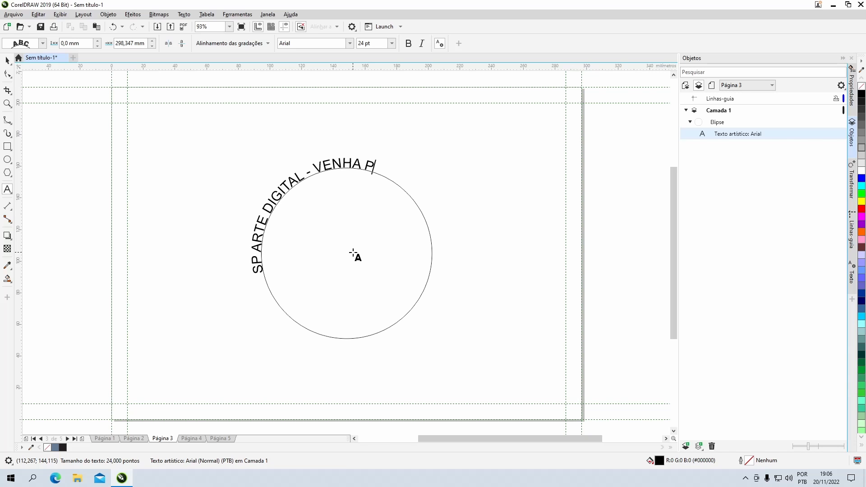
{"action": "type", "text": "RENDER"}
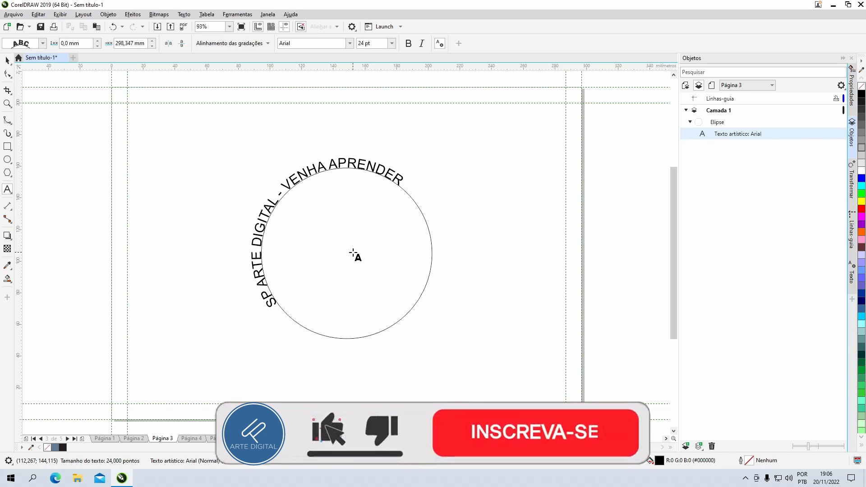
{"action": "type", "text": " A TRABALHAR"}
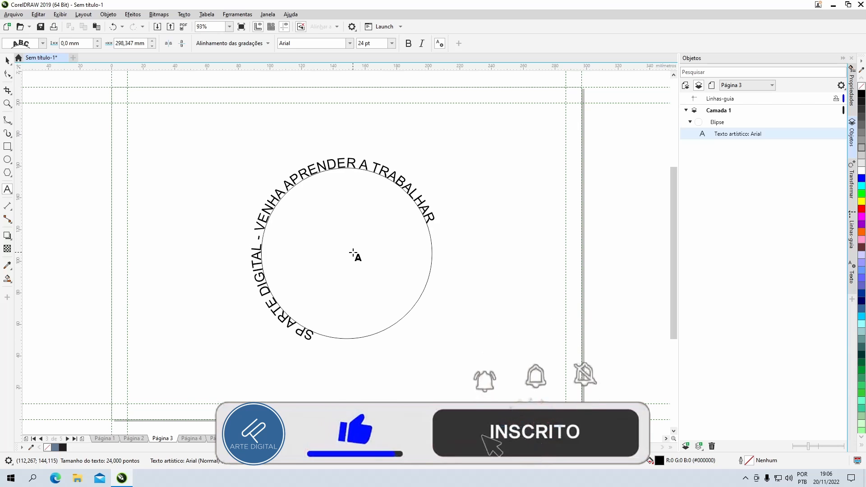
{"action": "type", "text": " COM O COREL"}
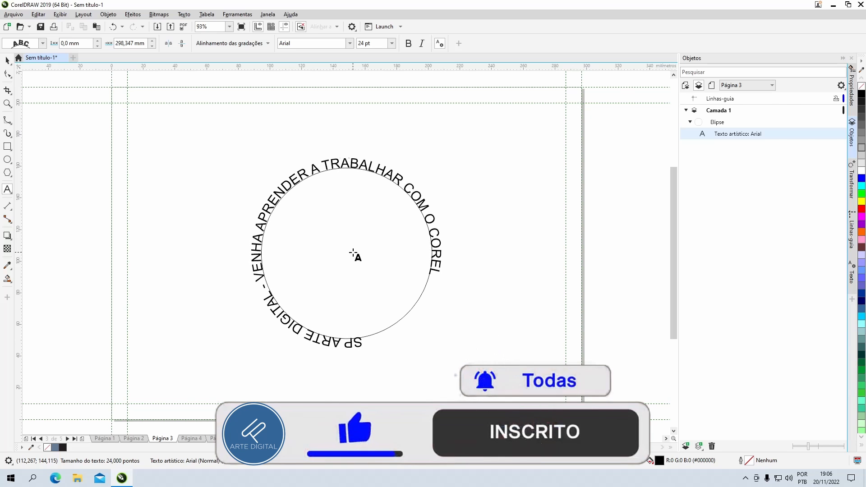
{"action": "type", "text": "!"}
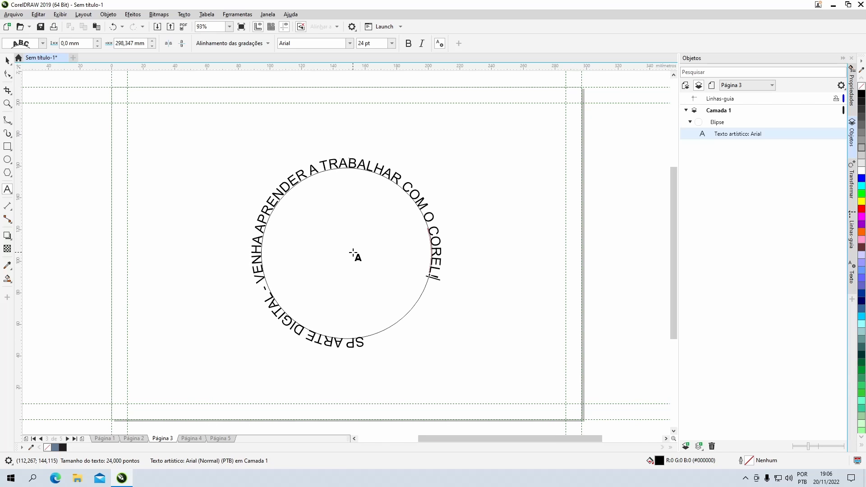
{"action": "key", "text": "Escape"}
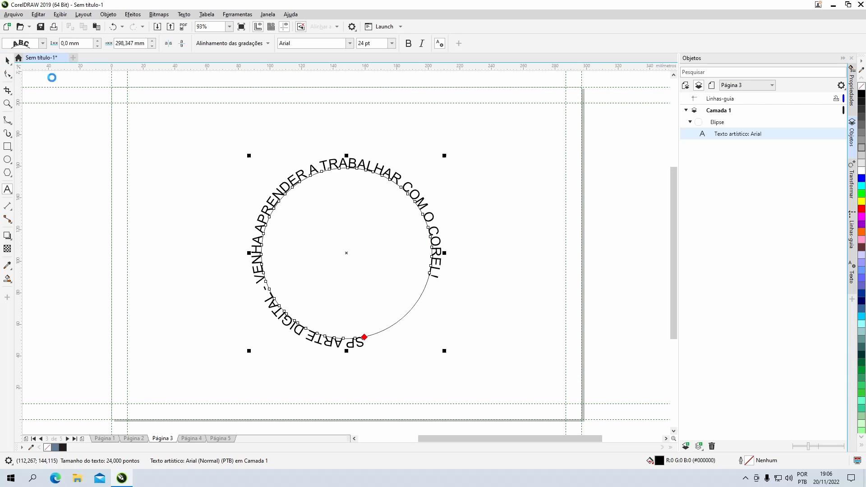
Step: Format the circular text in Lato at 18 pt and slide it along the circle until it arches evenly over the upper half
{"action": "left_click", "coordinate": [349, 43]}
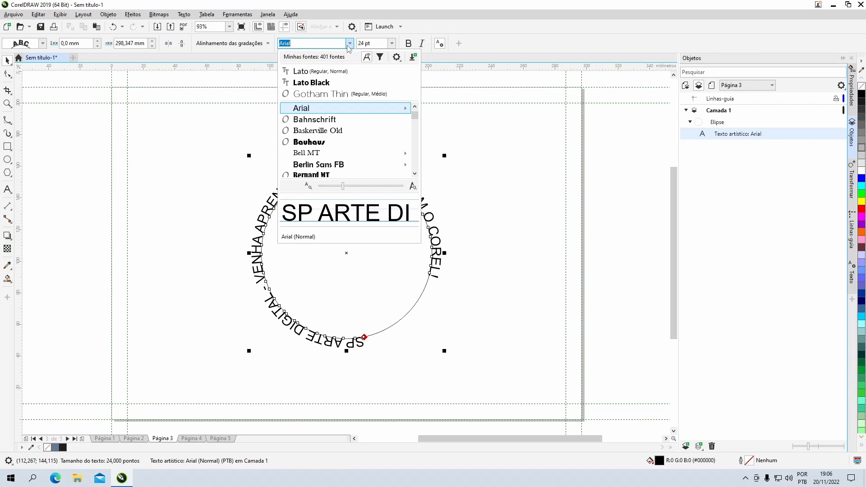
{"action": "left_click", "coordinate": [328, 72]}
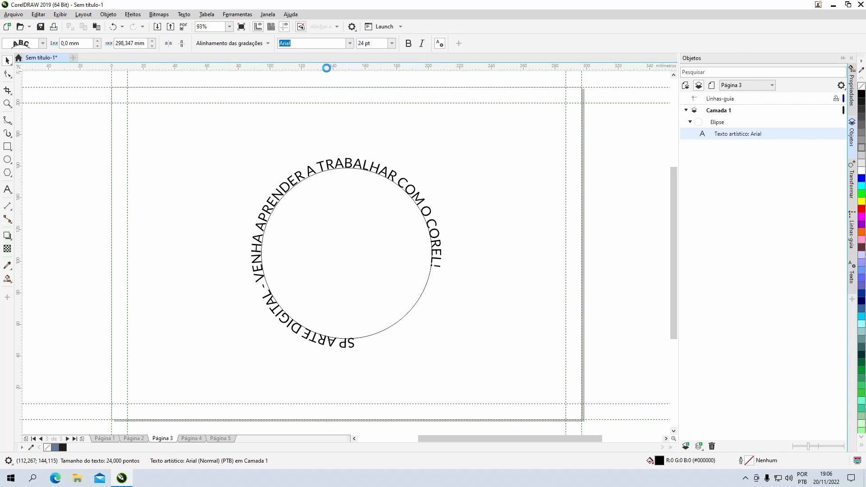
{"action": "left_click", "coordinate": [391, 43]}
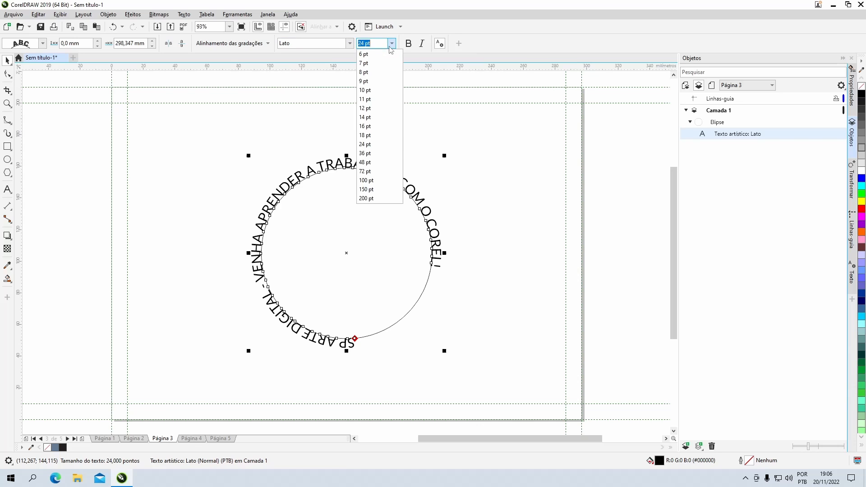
{"action": "left_click", "coordinate": [370, 135]}
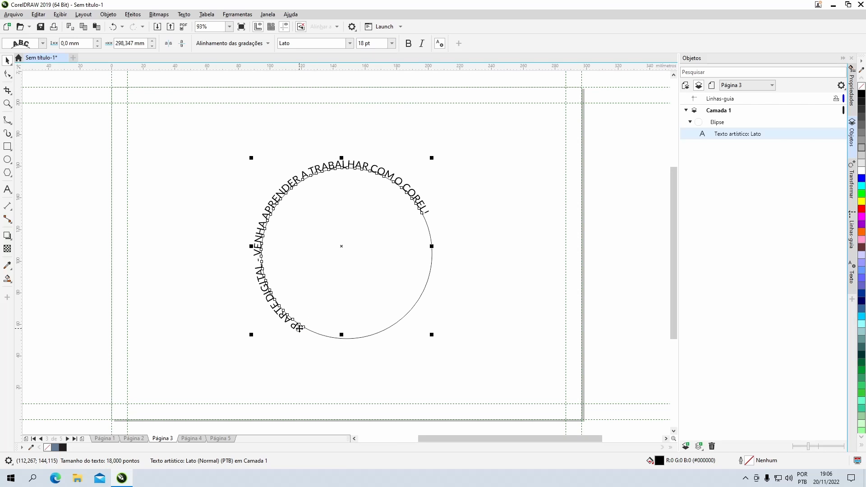
{"action": "left_click_drag", "start_coordinate": [299, 328], "coordinate": [263, 283]}
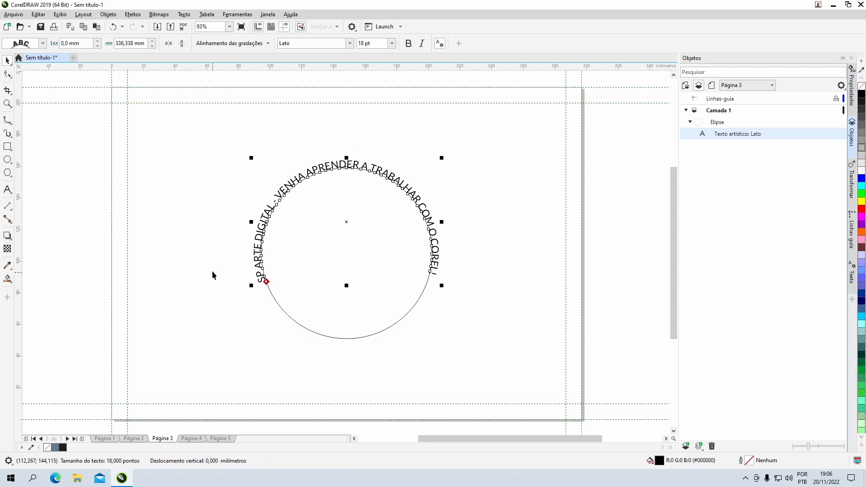
{"action": "left_click", "coordinate": [50, 145]}
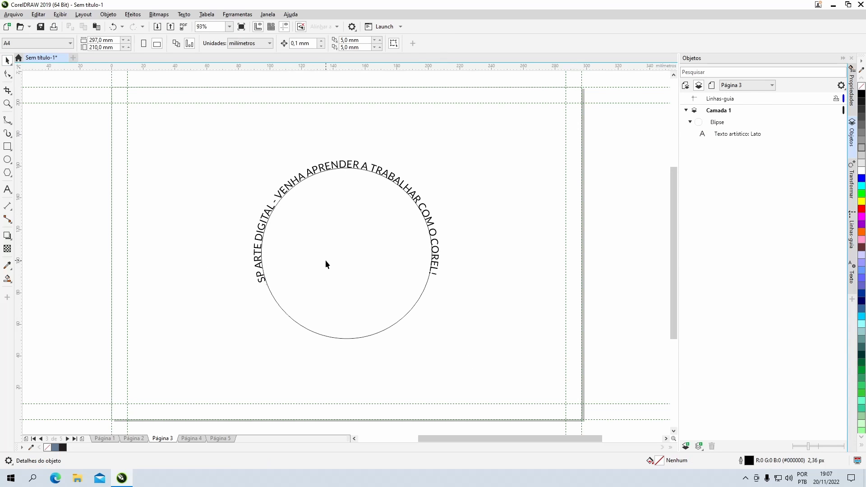
Step: Delete the circle that the text follows, keeping only the curved text
{"action": "key", "text": "ctrl+a"}
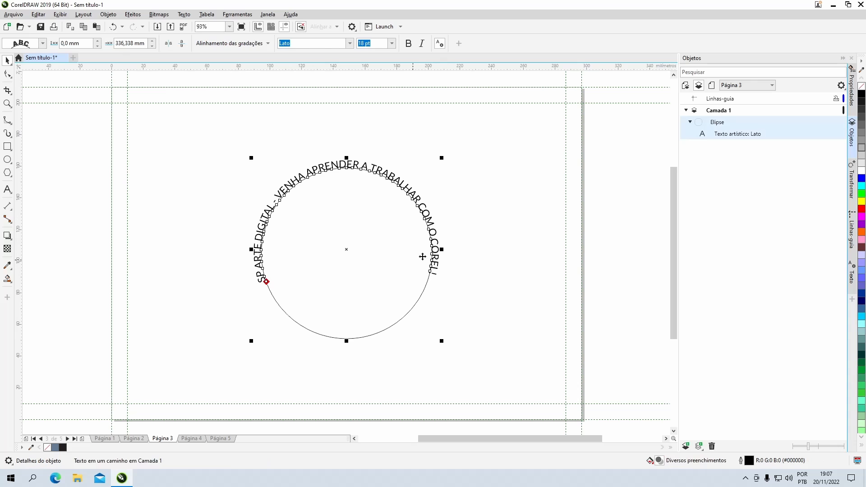
{"action": "left_click", "coordinate": [722, 122]}
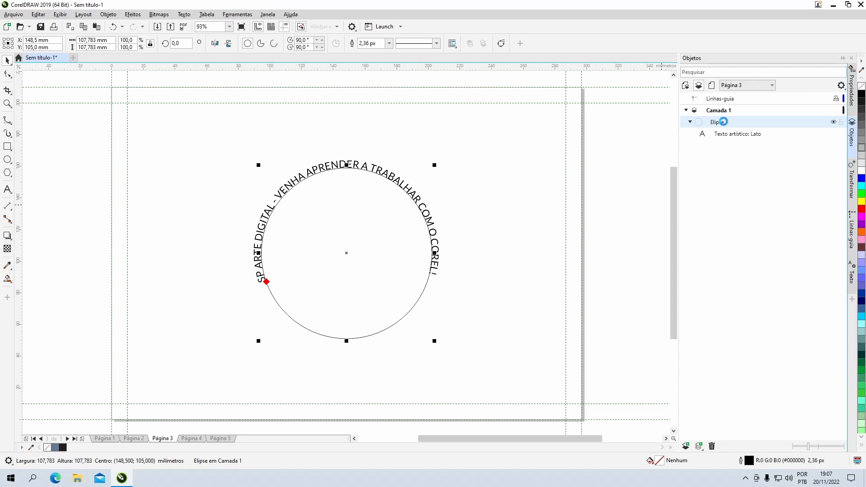
{"action": "key", "text": "Delete"}
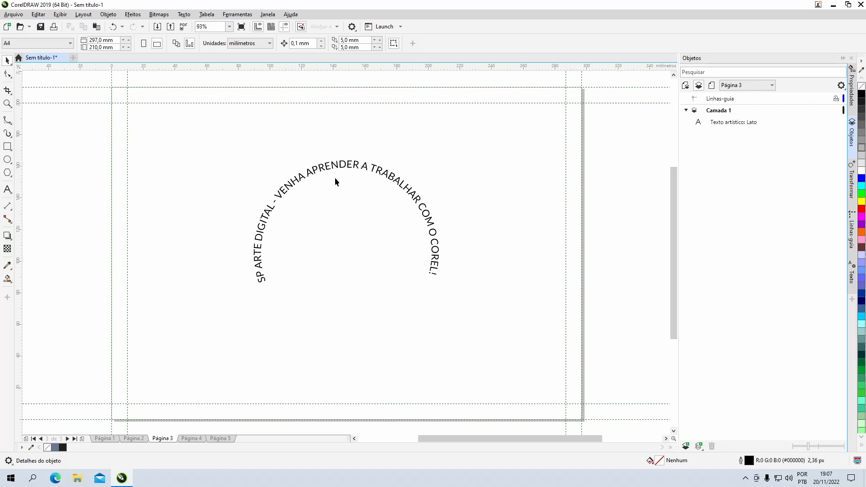
Step: On page 4, shrink the square to about 32.7 mm and place a copy about 110 mm to its right
{"action": "left_click", "coordinate": [193, 440]}
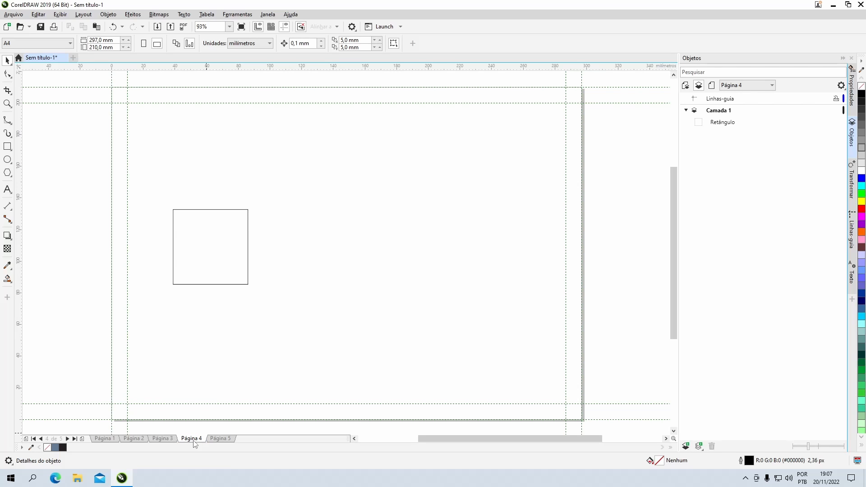
{"action": "left_click", "coordinate": [242, 281]}
{"action": "left_click", "coordinate": [267, 263]}
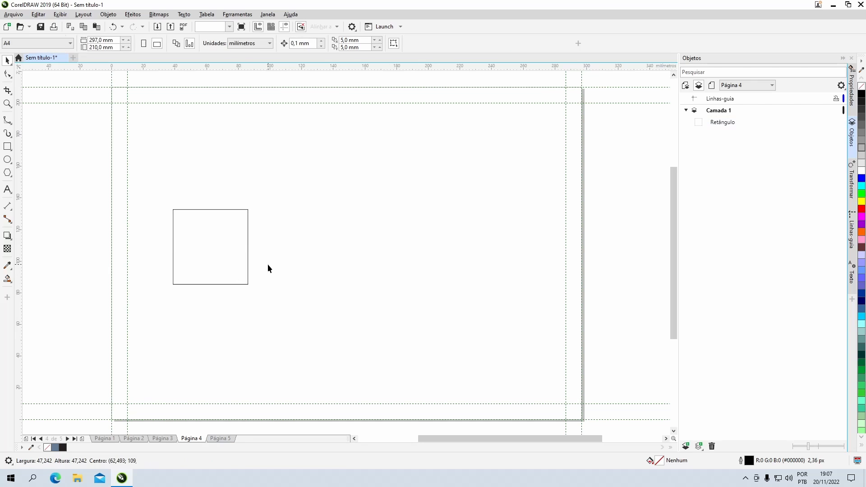
{"action": "mouse_move", "coordinate": [213, 261]}
{"action": "left_mouse_down"}
{"action": "mouse_move", "coordinate": [209, 181]}
{"action": "mouse_move", "coordinate": [213, 271]}
{"action": "left_mouse_up"}
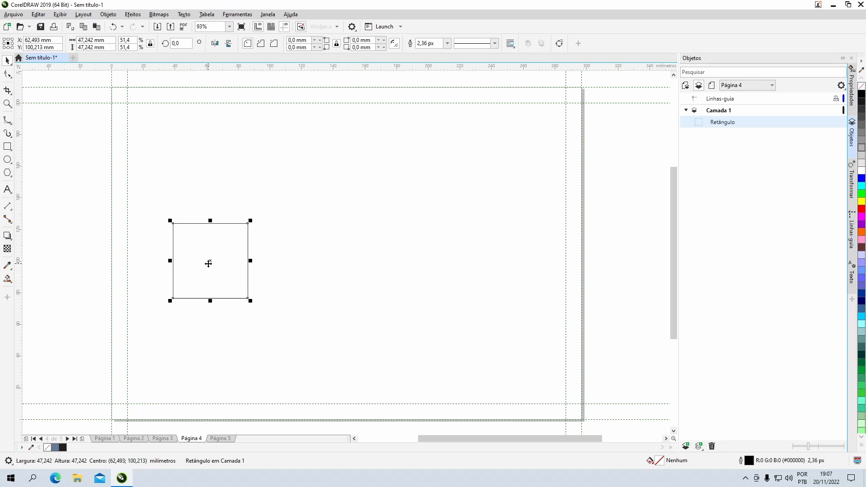
{"action": "left_click_drag", "start_coordinate": [250, 301], "coordinate": [228, 278]}
{"action": "left_click_drag", "start_coordinate": [200, 252], "coordinate": [374, 261]}
{"action": "right_click", "coordinate": [374, 261]}
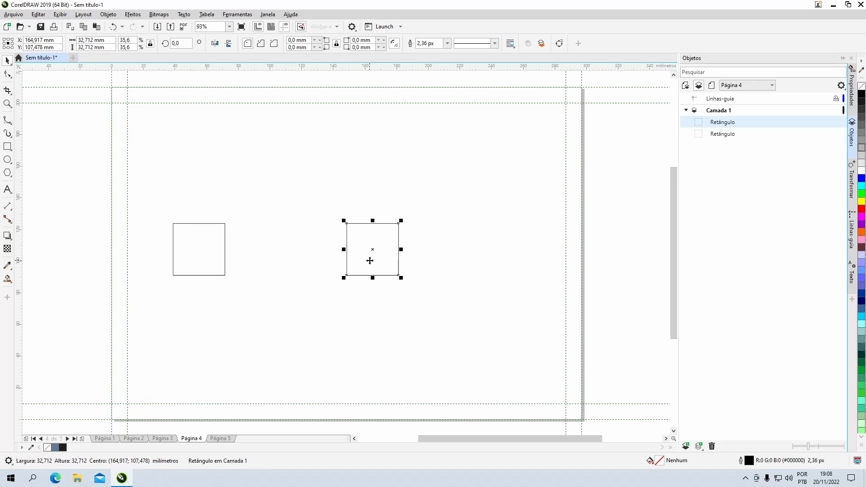
Step: Fill the left square with plum and its copy on the right with white
{"action": "left_click", "coordinate": [202, 255]}
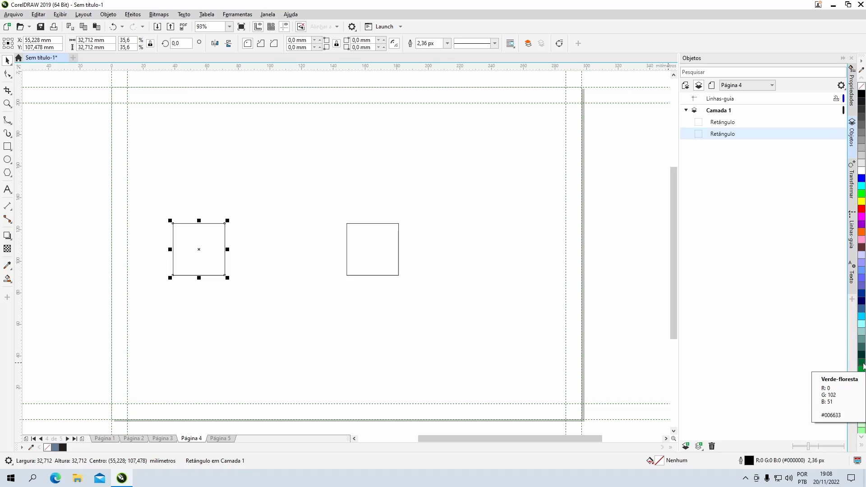
{"action": "scroll", "coordinate": [863, 365], "scroll_direction": "down", "scroll_amount": 5}
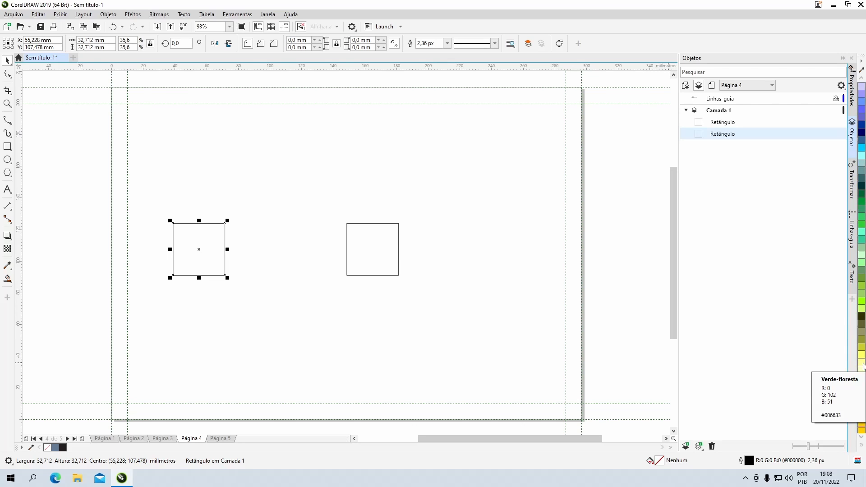
{"action": "scroll", "coordinate": [862, 365], "scroll_direction": "down", "scroll_amount": 3}
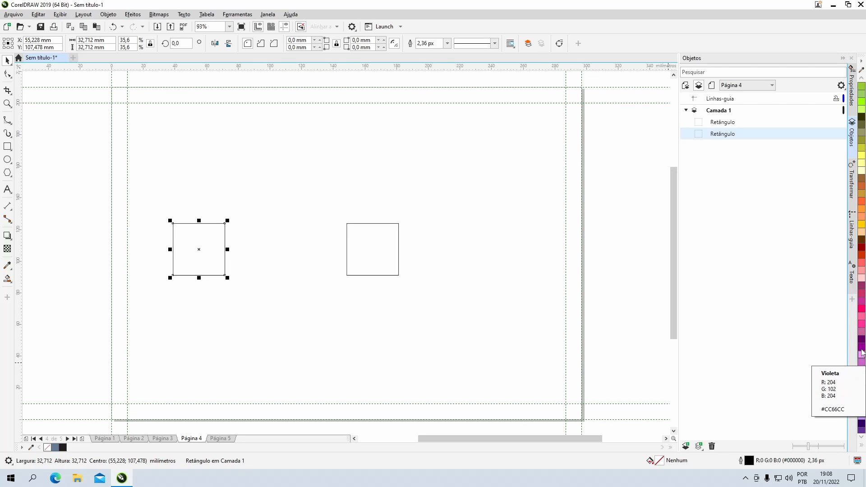
{"action": "left_click", "coordinate": [861, 291]}
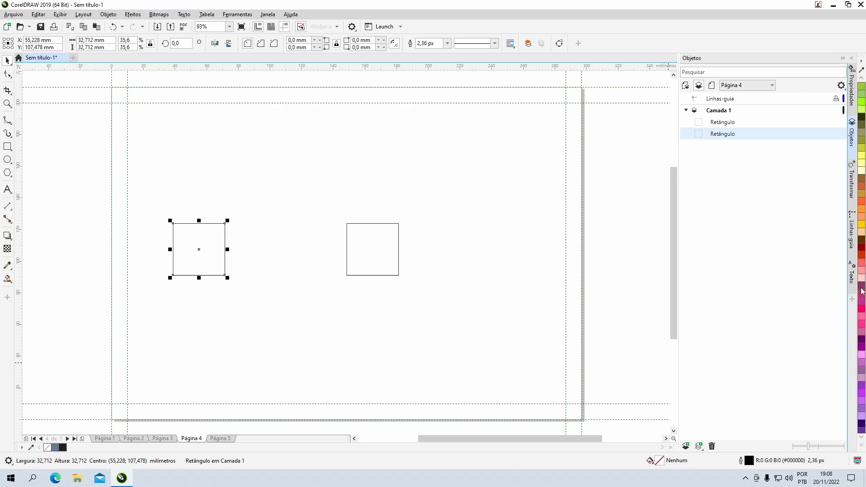
{"action": "left_click", "coordinate": [382, 244]}
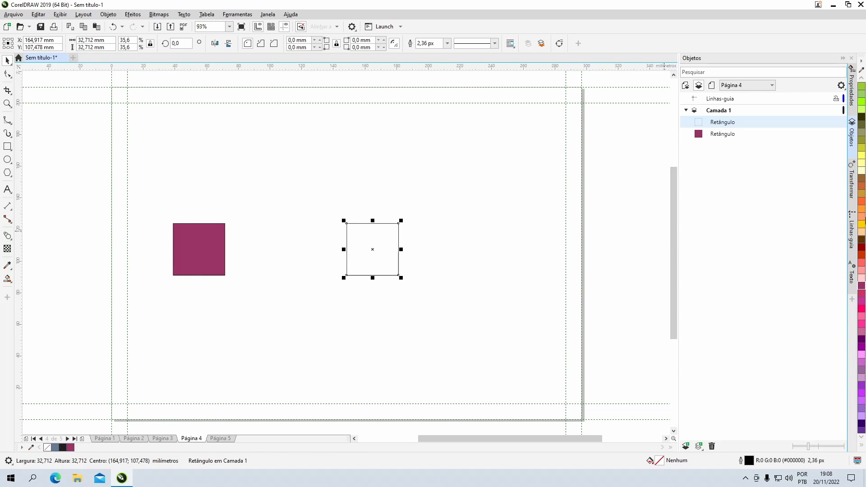
{"action": "scroll", "coordinate": [862, 217], "scroll_direction": "up", "scroll_amount": 6}
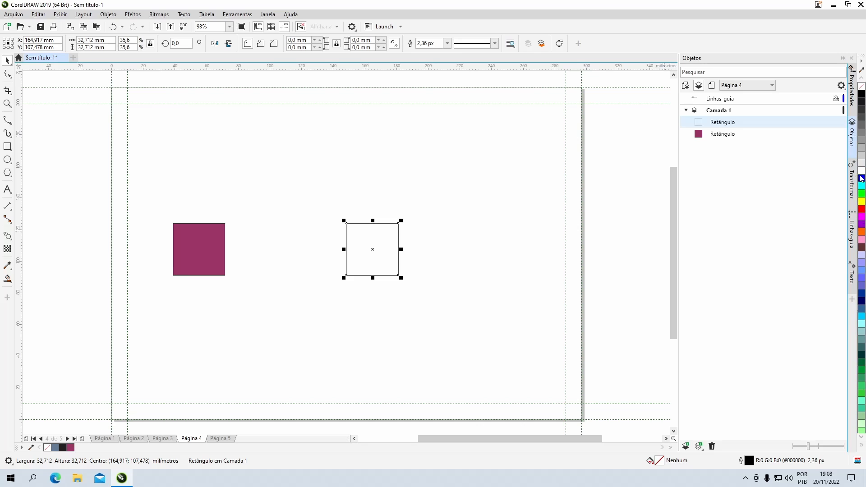
{"action": "left_click", "coordinate": [861, 172]}
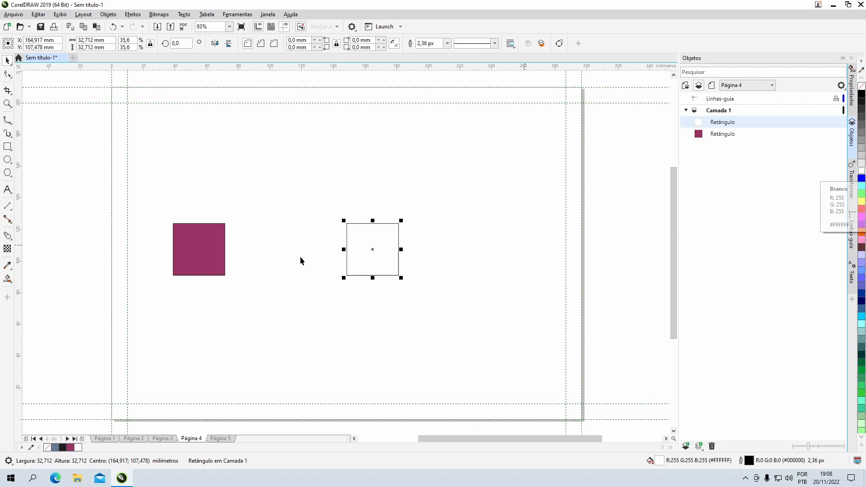
Step: Blend the plum square into the white square with the Blend tool (Misturar)
{"action": "left_click", "coordinate": [8, 235]}
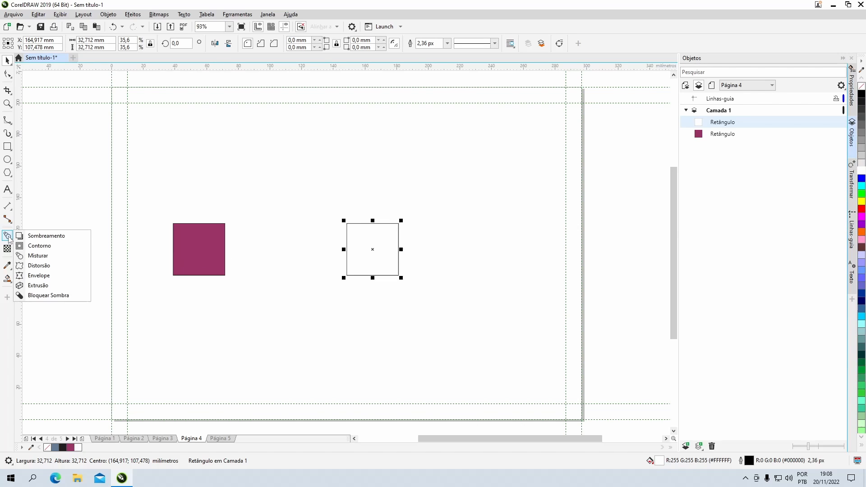
{"action": "left_click", "coordinate": [39, 255]}
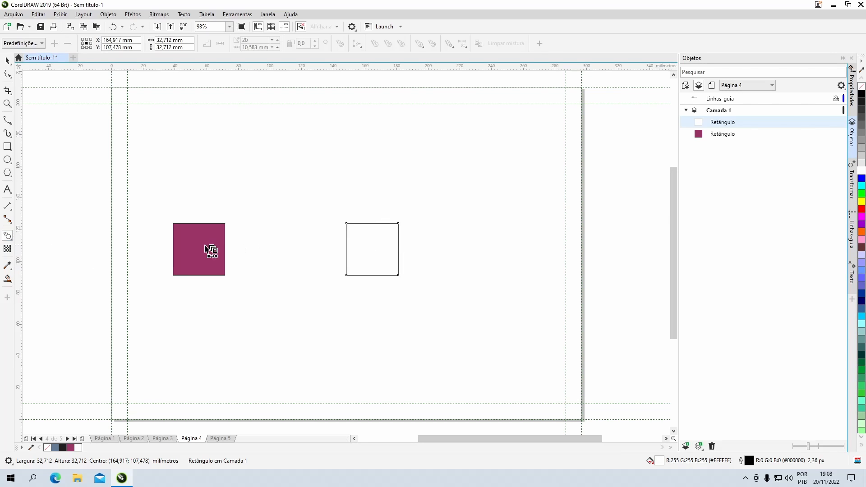
{"action": "left_click_drag", "start_coordinate": [203, 249], "coordinate": [365, 251]}
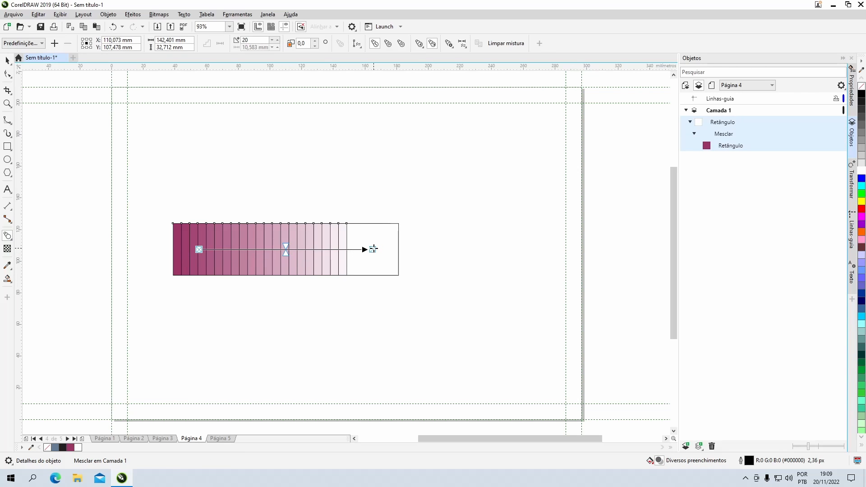
Step: Reduce the blend between the two squares to 5 steps and remove the outline from the whole blend
{"action": "left_click", "coordinate": [272, 40]}
{"action": "left_click", "coordinate": [272, 40]}
{"action": "left_click", "coordinate": [272, 40]}
{"action": "left_click", "coordinate": [272, 41]}
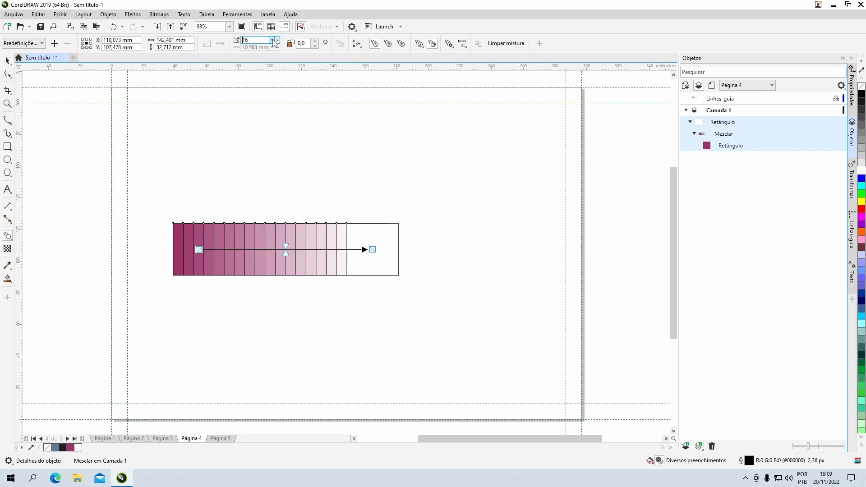
{"action": "left_click", "coordinate": [272, 41]}
{"action": "left_click", "coordinate": [272, 40]}
{"action": "left_click", "coordinate": [272, 40]}
{"action": "left_click", "coordinate": [274, 42]}
{"action": "left_click", "coordinate": [274, 41]}
{"action": "left_click", "coordinate": [274, 42]}
{"action": "left_click", "coordinate": [274, 42]}
{"action": "left_click", "coordinate": [274, 42]}
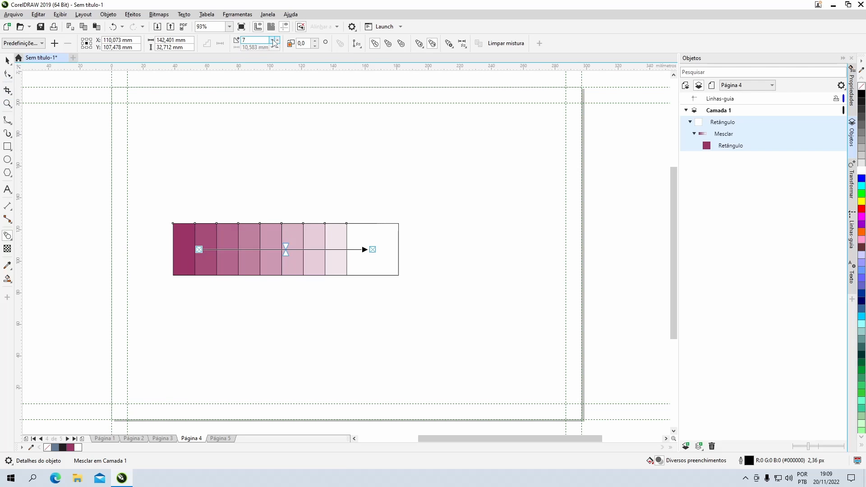
{"action": "left_click", "coordinate": [274, 42]}
{"action": "left_click", "coordinate": [274, 42]}
{"action": "left_click", "coordinate": [274, 42]}
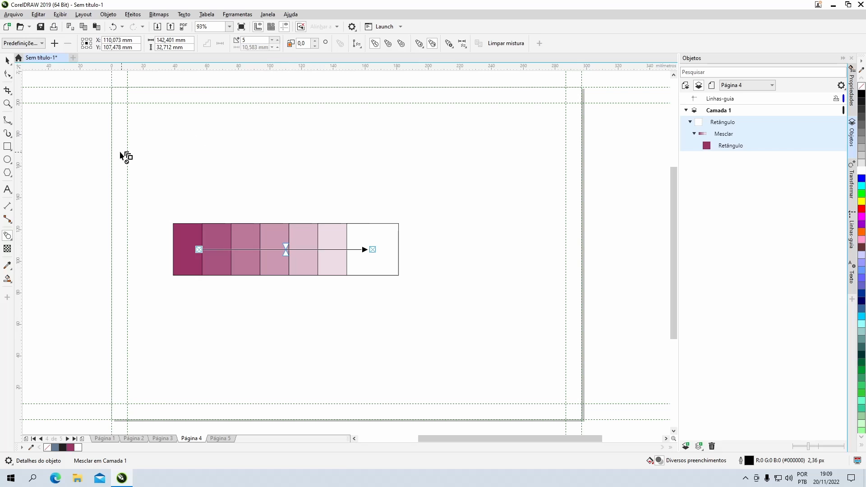
{"action": "left_click", "coordinate": [8, 61]}
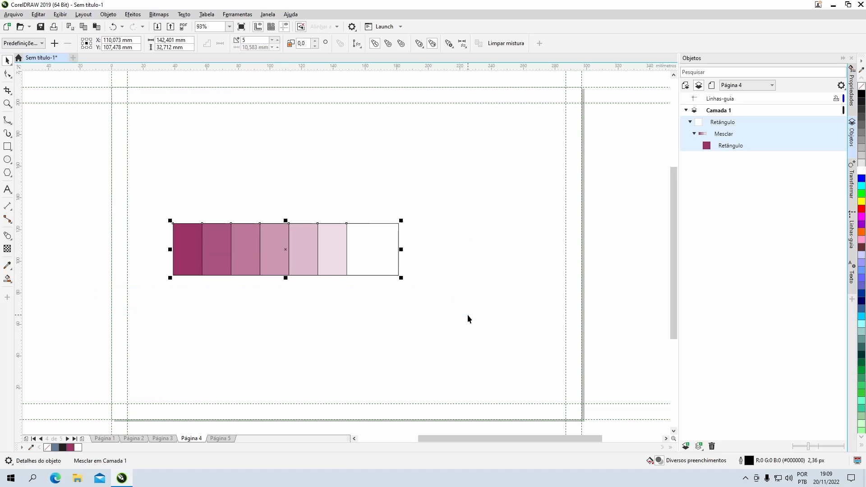
{"action": "right_click", "coordinate": [861, 87]}
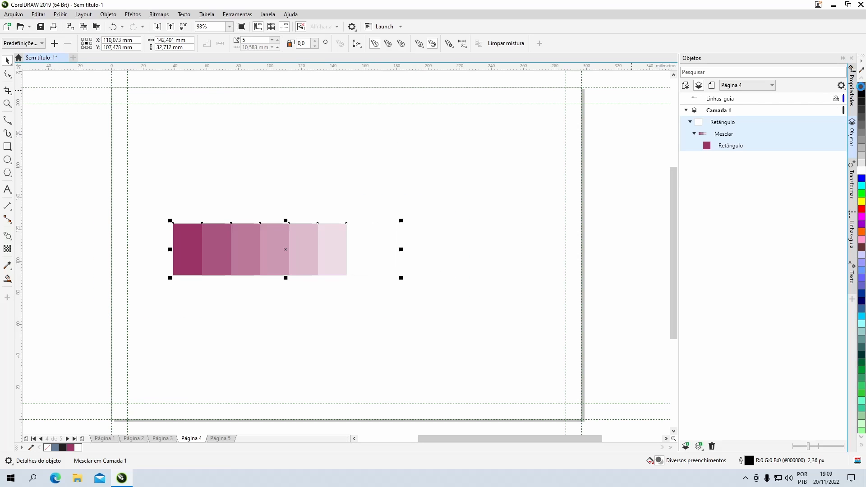
Step: Draw a circle about 46.4 mm in diameter to the upper right of the blended squares
{"action": "left_click", "coordinate": [605, 215]}
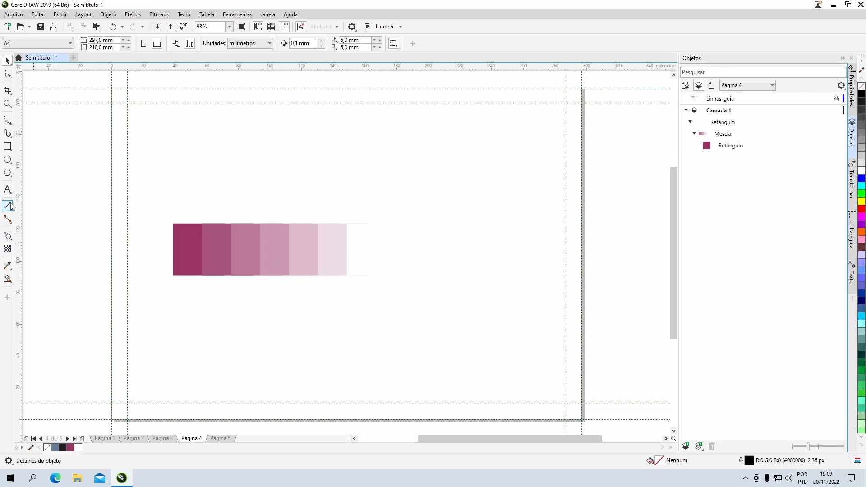
{"action": "left_click", "coordinate": [8, 160]}
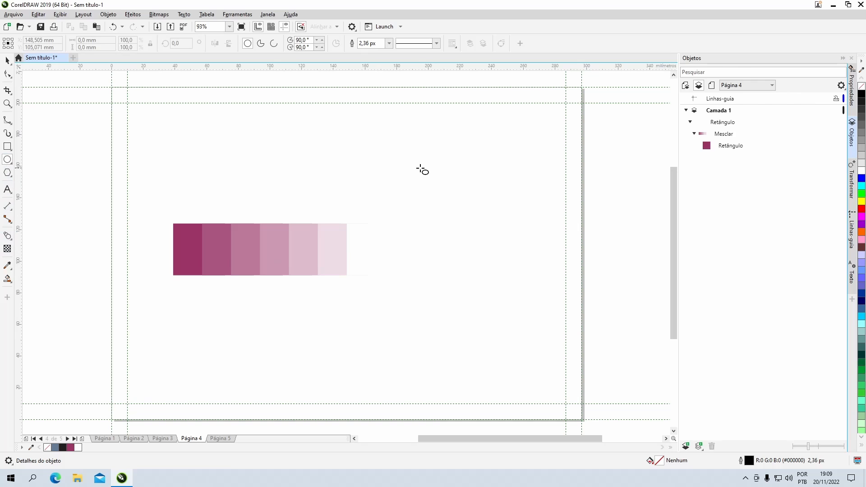
{"action": "left_click_drag", "start_coordinate": [417, 166], "coordinate": [496, 245]}
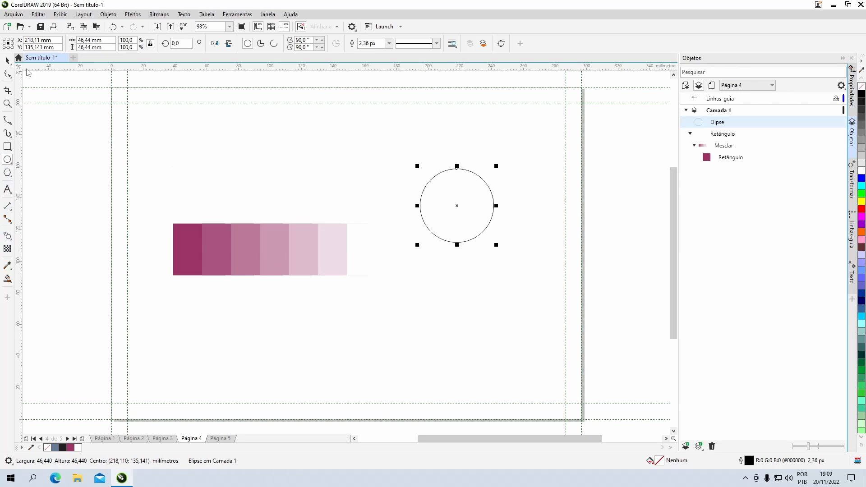
{"action": "left_click", "coordinate": [7, 61]}
Step: Use the color eyedropper to fill the circle with the third square's tone (#BB7799), then with the first square's plum (#993366)
{"action": "left_click", "coordinate": [8, 266]}
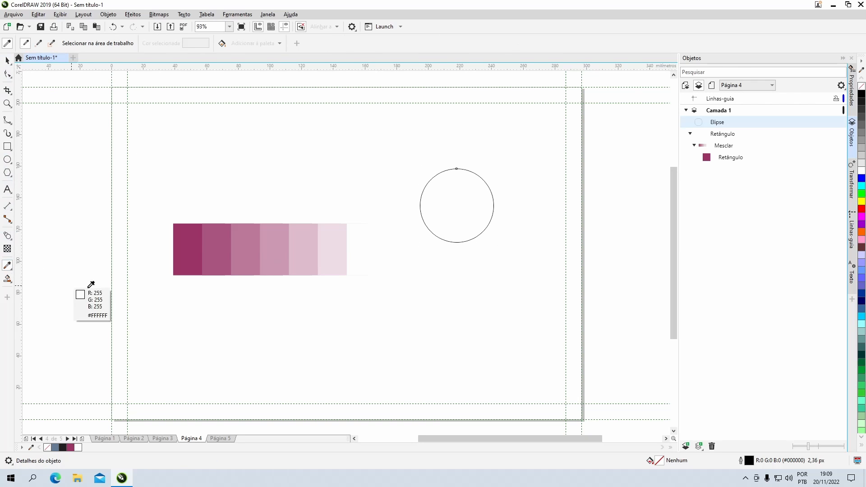
{"action": "left_click", "coordinate": [252, 253]}
{"action": "left_click", "coordinate": [456, 206]}
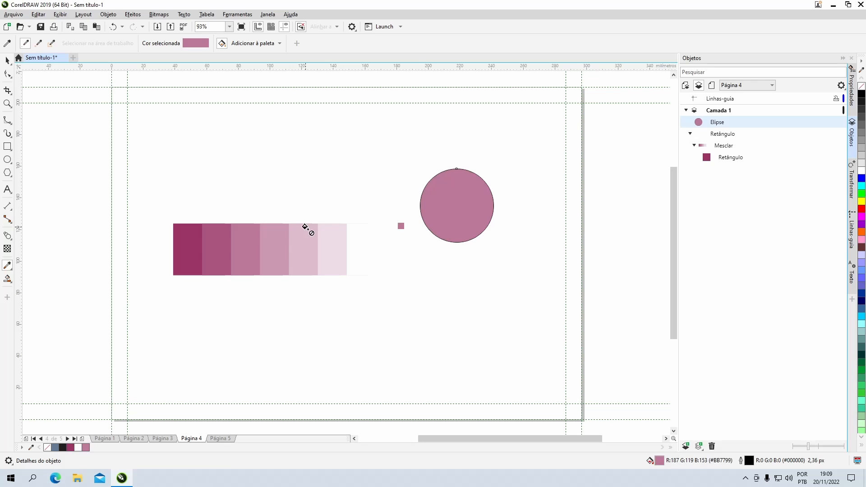
{"action": "left_click", "coordinate": [8, 42]}
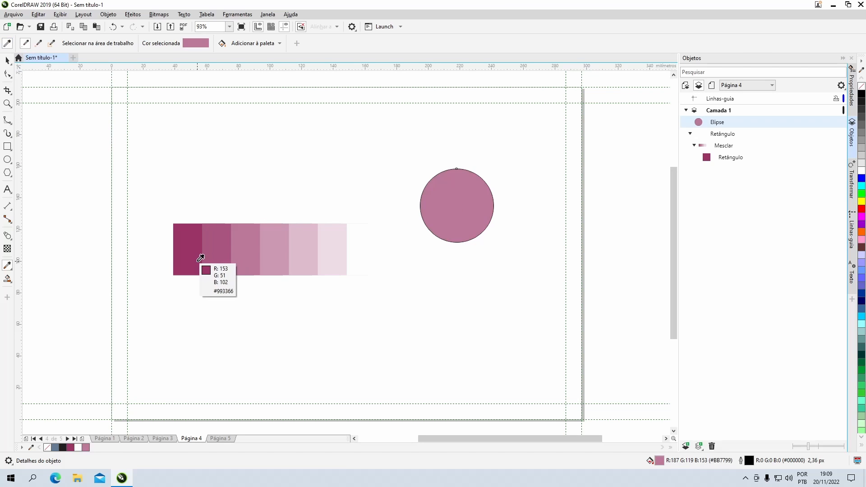
{"action": "left_click", "coordinate": [198, 259]}
{"action": "left_click", "coordinate": [484, 212]}
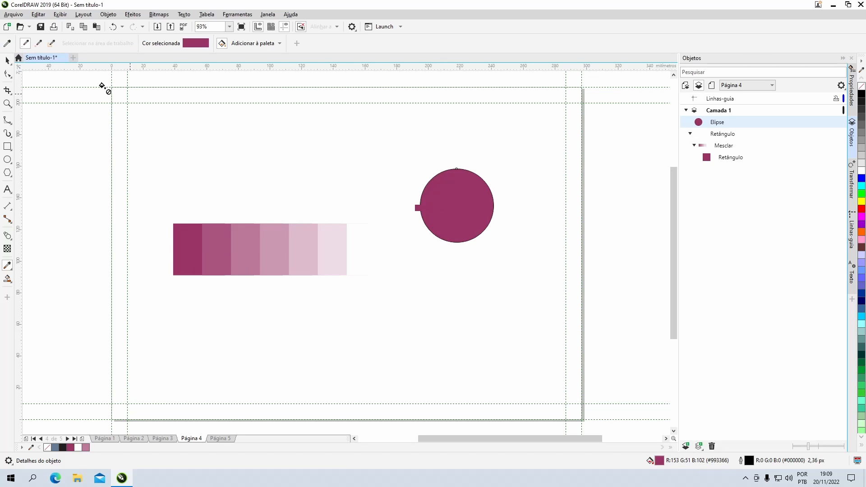
Step: Delete the plum circle from page 4
{"action": "left_click", "coordinate": [7, 60]}
{"action": "left_click", "coordinate": [264, 163]}
{"action": "left_click", "coordinate": [461, 203]}
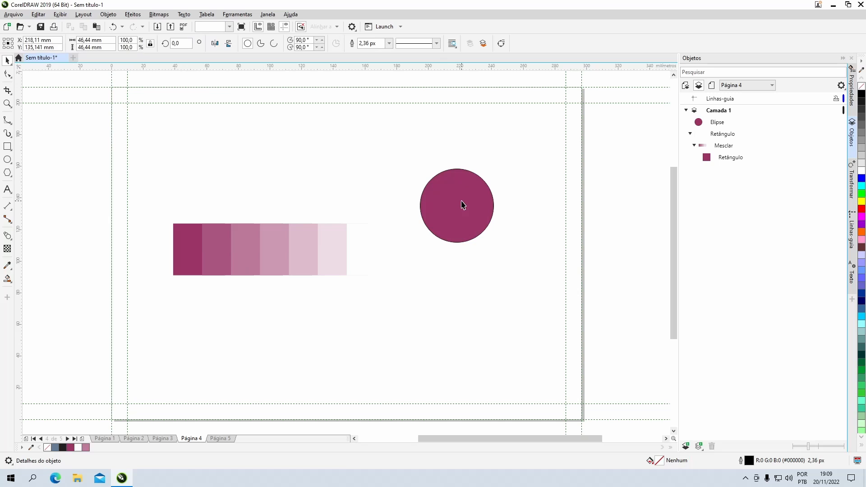
{"action": "key", "text": "Delete"}
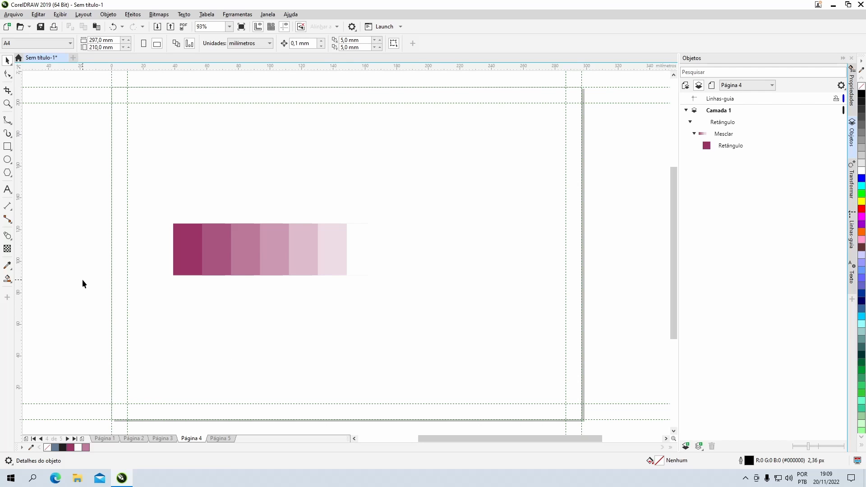
Step: Go to page 5 and delete both existing squares there
{"action": "left_click", "coordinate": [221, 438]}
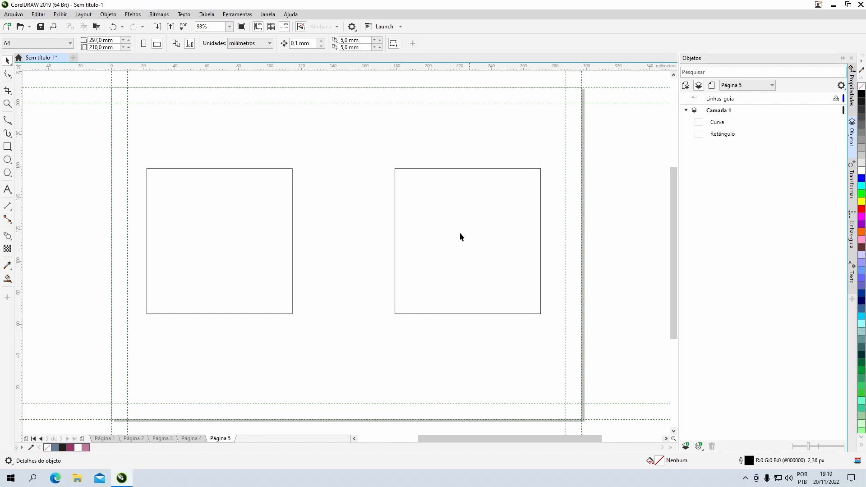
{"action": "left_click", "coordinate": [212, 248]}
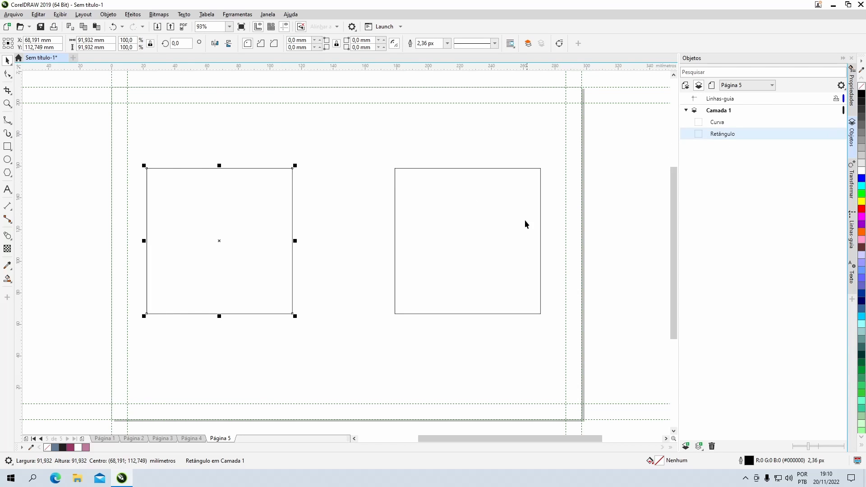
{"action": "left_click", "coordinate": [493, 224]}
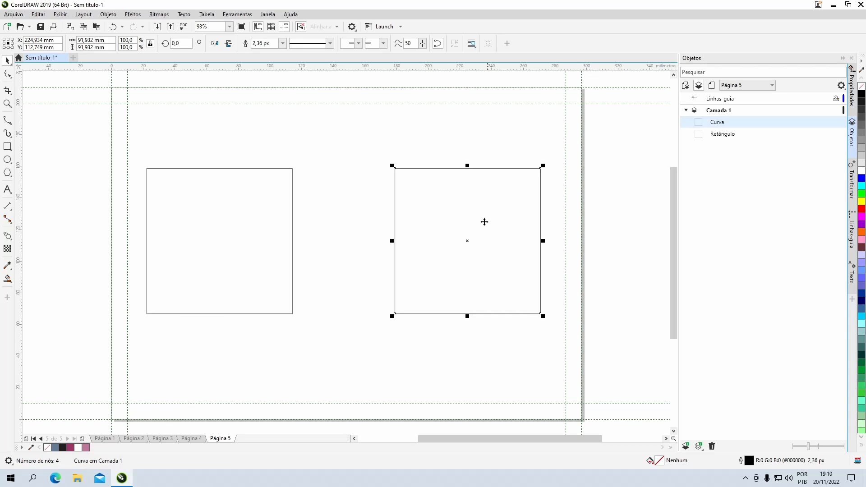
{"action": "key", "text": "Delete"}
{"action": "left_click", "coordinate": [285, 222]}
{"action": "key", "text": "Delete"}
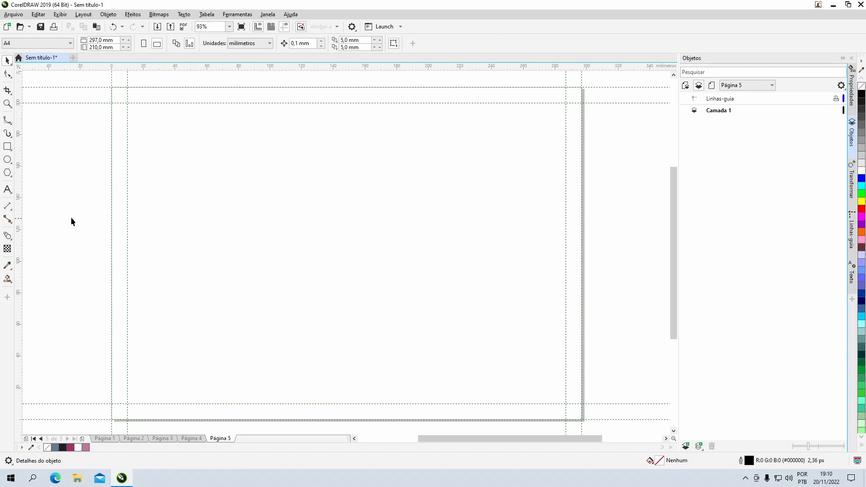
Step: Draw a square about 92 mm wide in the left half of page 5
{"action": "left_click", "coordinate": [8, 146]}
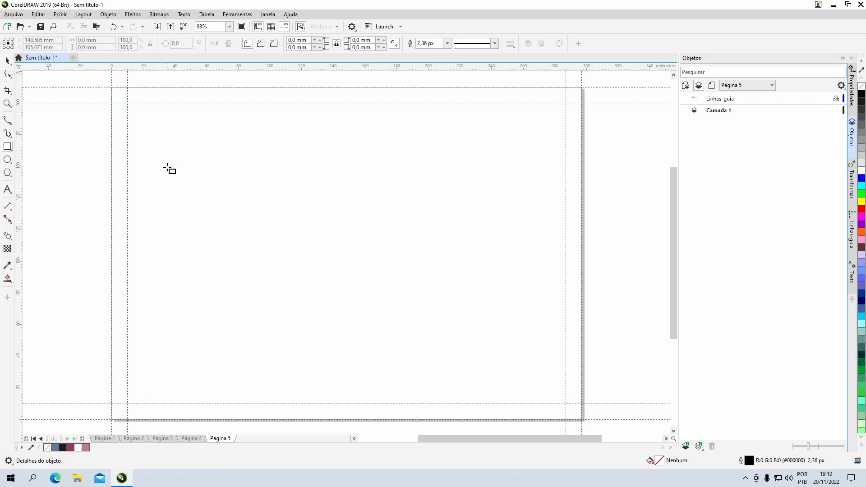
{"action": "left_click_drag", "start_coordinate": [167, 168], "coordinate": [315, 269]}
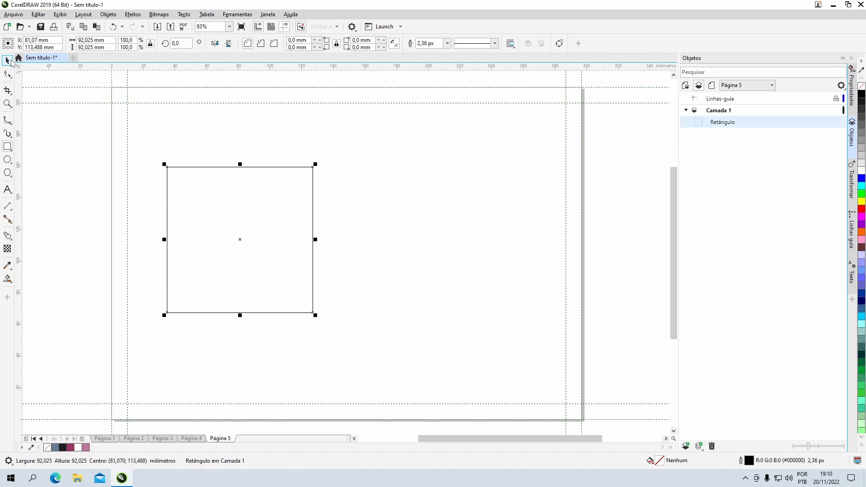
{"action": "left_click", "coordinate": [10, 61]}
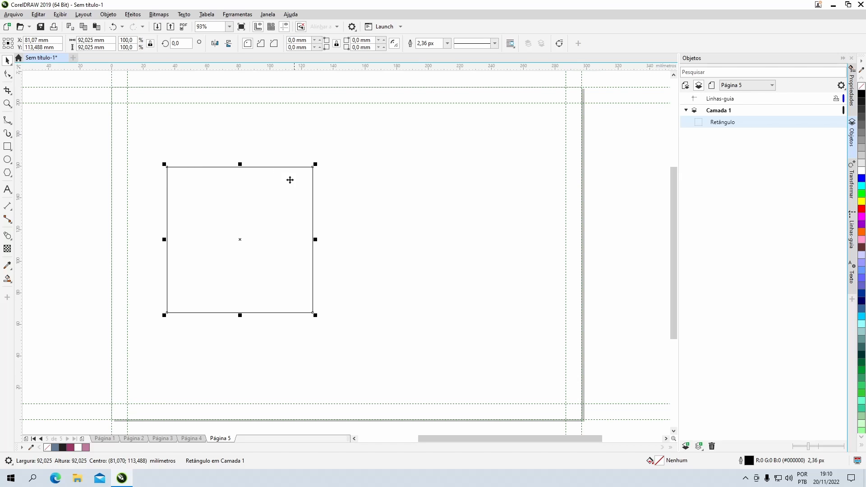
Step: With the Shape tool, try rounding all the square's corners by about 25 mm, then only the upper-left by about 39 mm, undoing each
{"action": "left_click", "coordinate": [4, 75]}
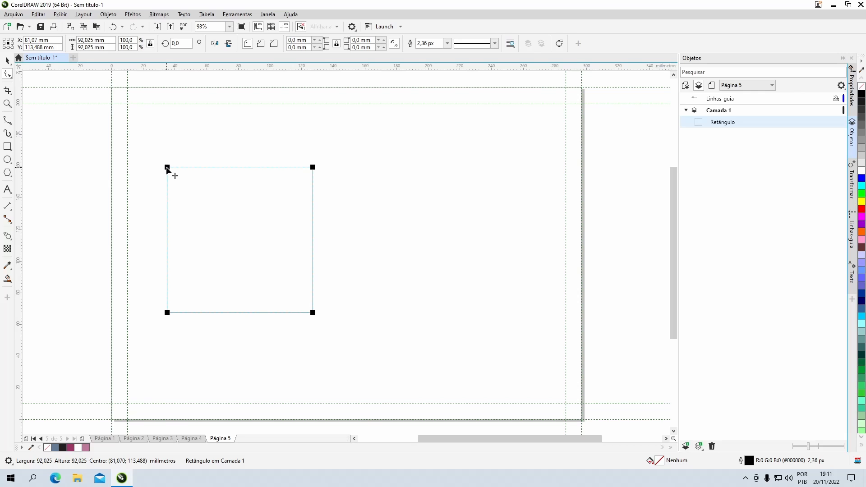
{"action": "left_click_drag", "start_coordinate": [167, 168], "coordinate": [206, 198]}
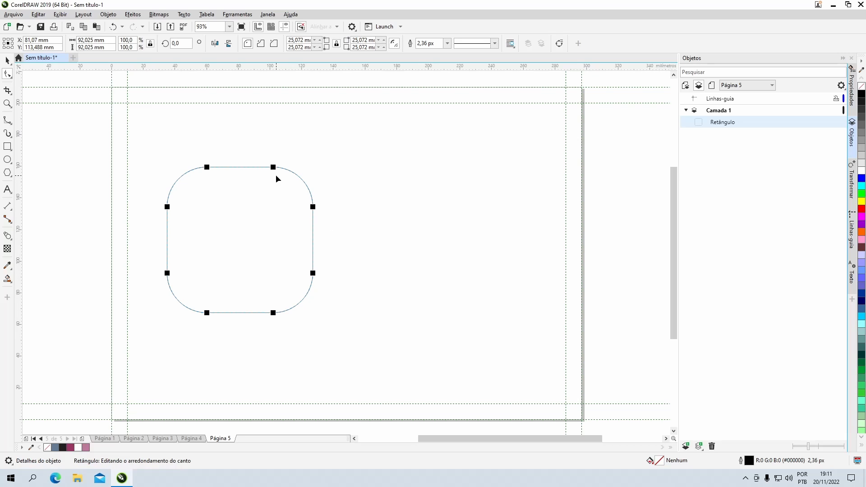
{"action": "key", "text": "ctrl+z"}
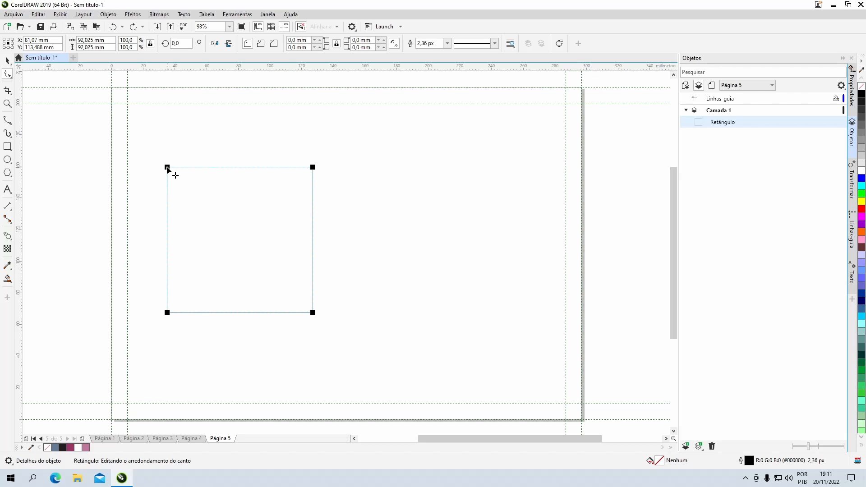
{"action": "left_click_drag", "start_coordinate": [168, 169], "coordinate": [229, 203]}
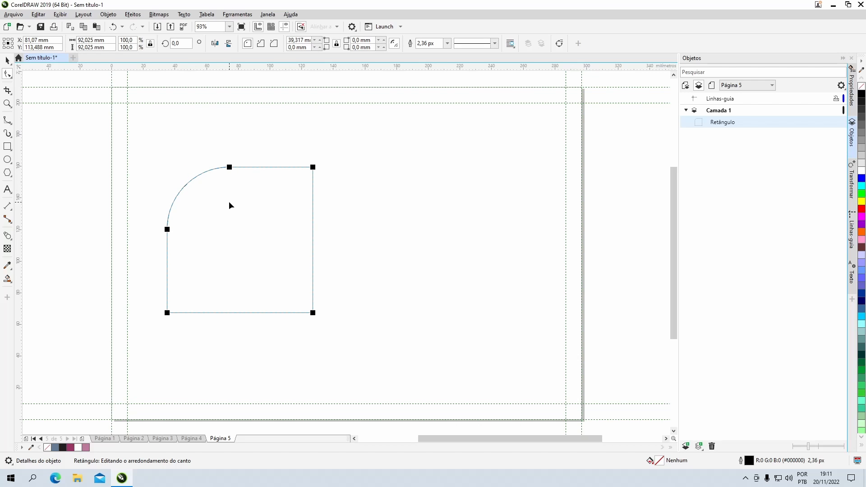
{"action": "key", "text": "ctrl+z"}
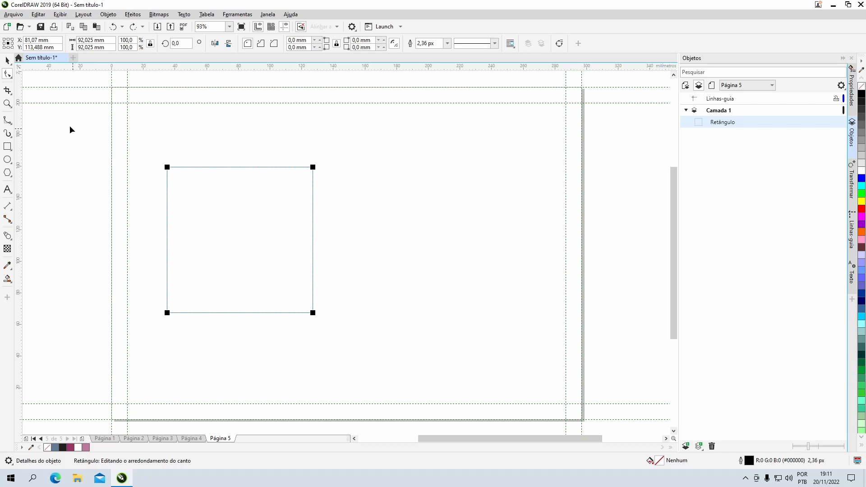
Step: Try a 10 mm corner radius on all four corners of the square, then undo it
{"action": "left_click", "coordinate": [7, 60]}
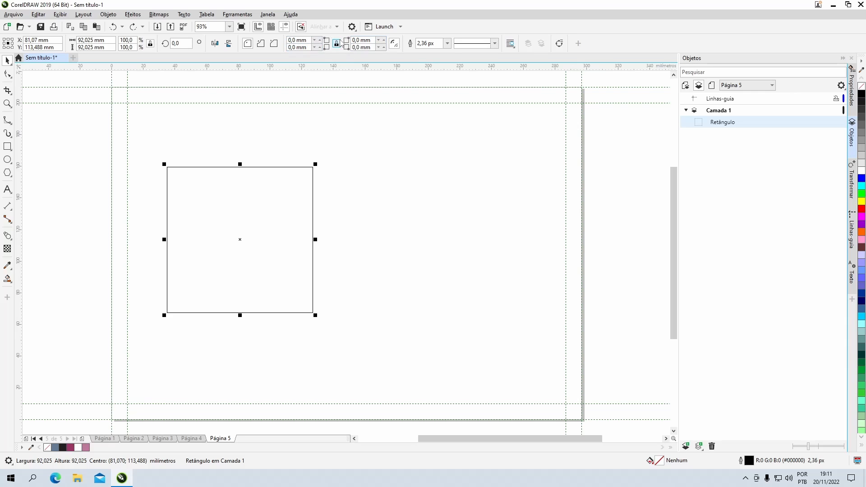
{"action": "left_click", "coordinate": [295, 40]}
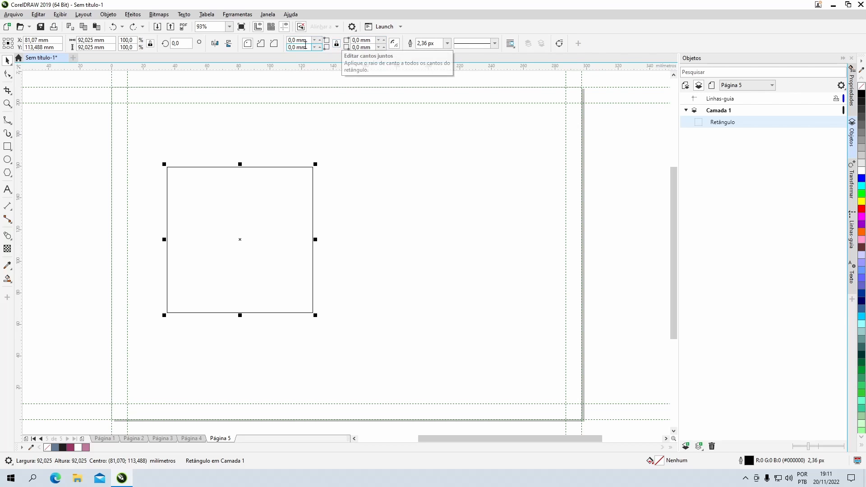
{"action": "type", "text": "10"}
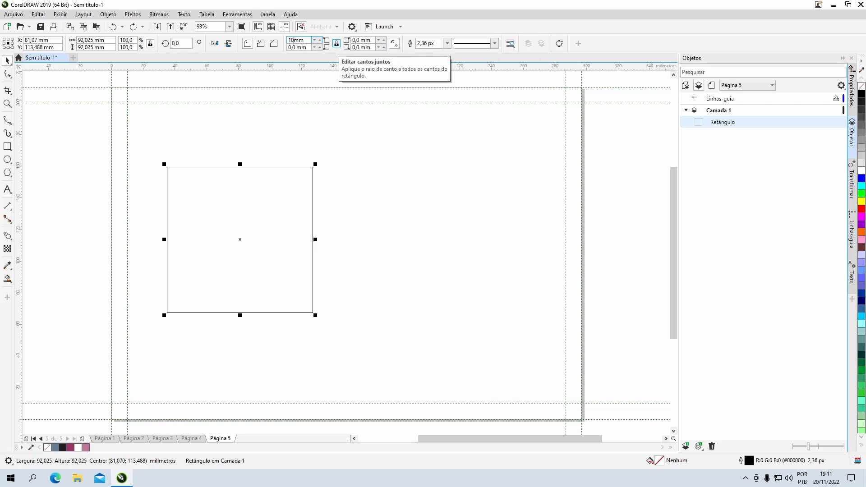
{"action": "key", "text": "Return"}
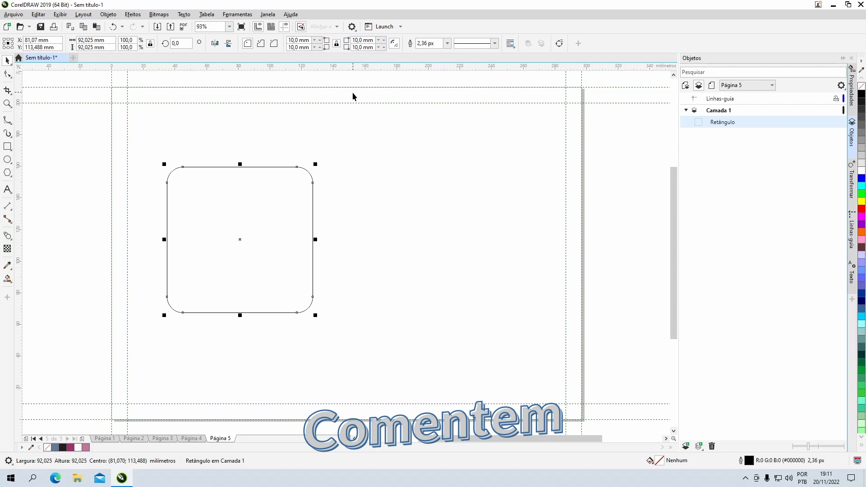
{"action": "key", "text": "ctrl+z"}
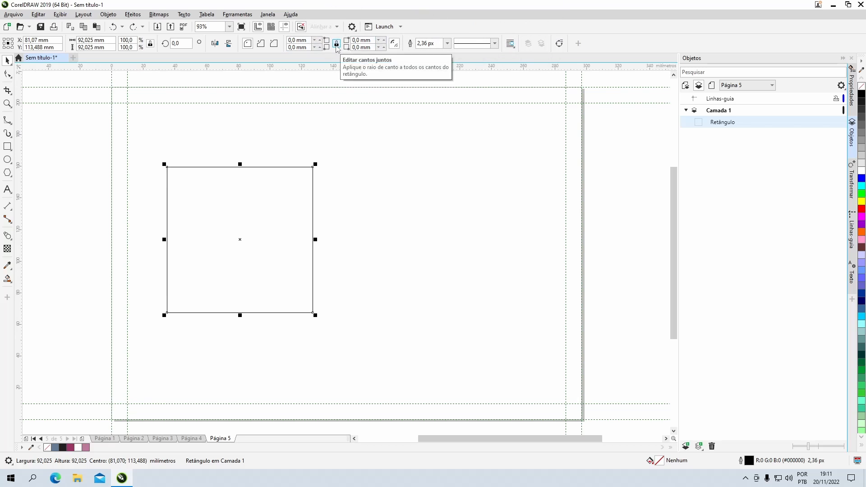
Step: Try a 10 mm radius in the square's upper-right corner setting, undo it and deselect the square
{"action": "left_click", "coordinate": [361, 40]}
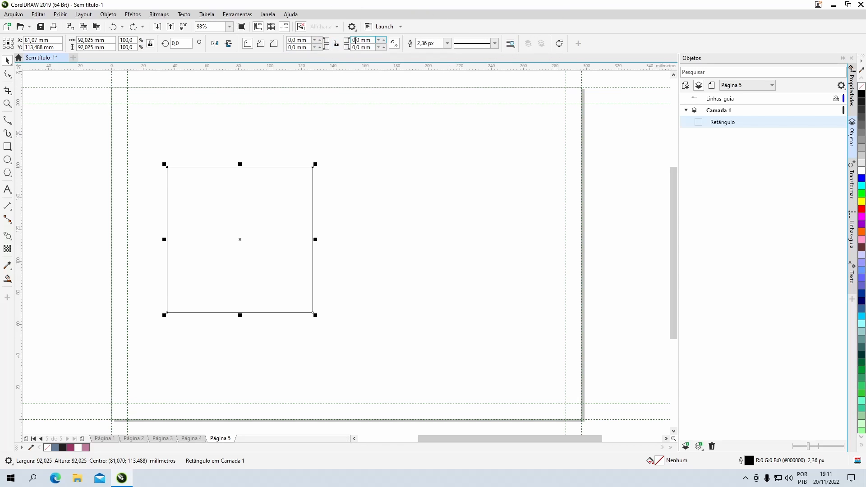
{"action": "type", "text": "10"}
{"action": "key", "text": "Return"}
{"action": "key", "text": "ctrl+z"}
{"action": "left_click", "coordinate": [58, 129]}
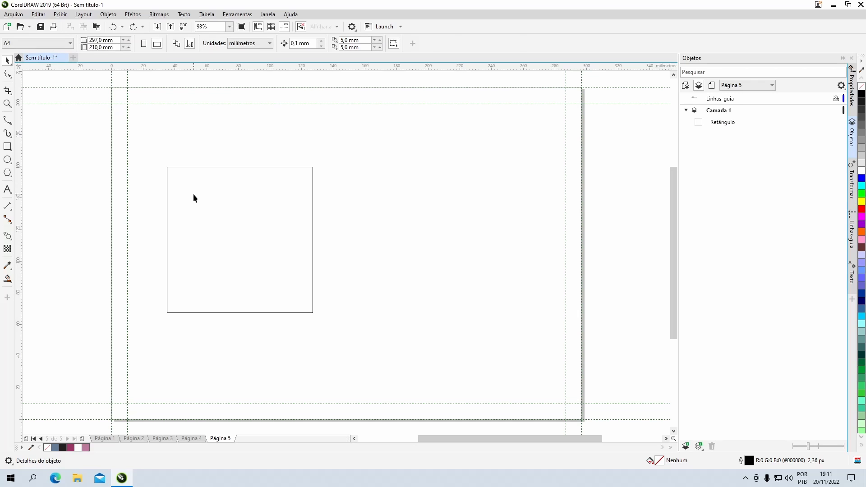
Step: Place a copy of the square about 125 mm to its right and convert the copy to curves
{"action": "left_click_drag", "start_coordinate": [193, 194], "coordinate": [392, 198]}
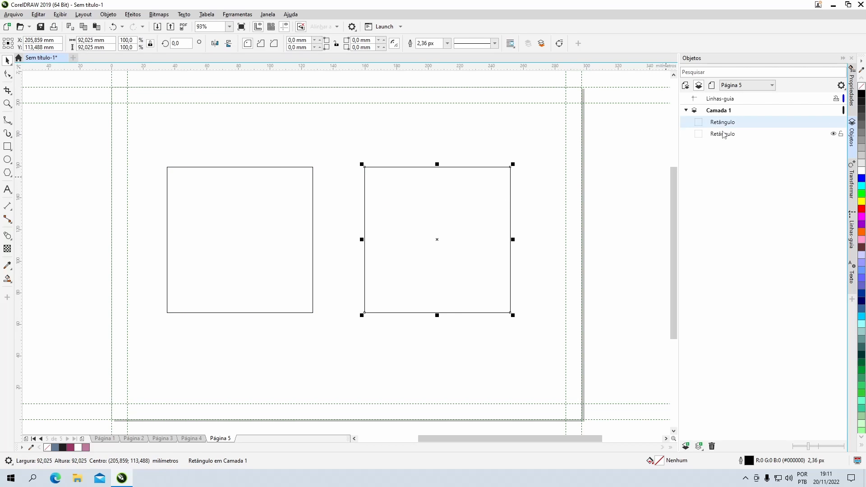
{"action": "left_click", "coordinate": [450, 209]}
{"action": "right_click", "coordinate": [432, 207]}
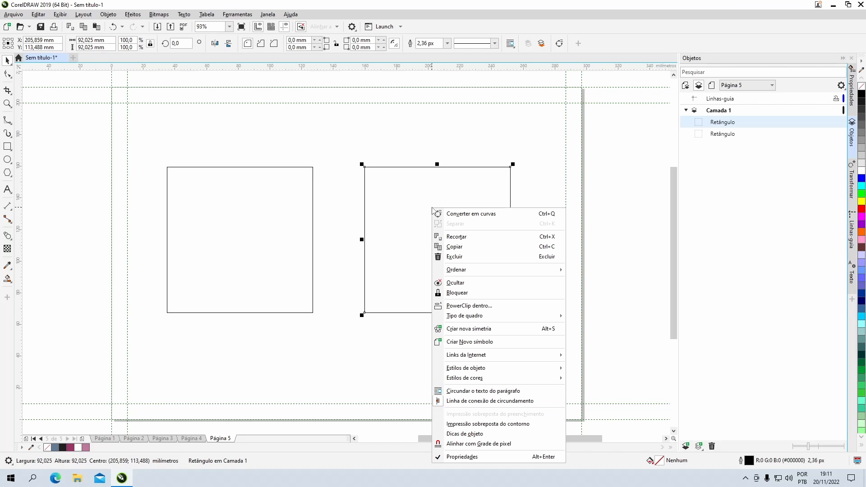
{"action": "left_click", "coordinate": [480, 214]}
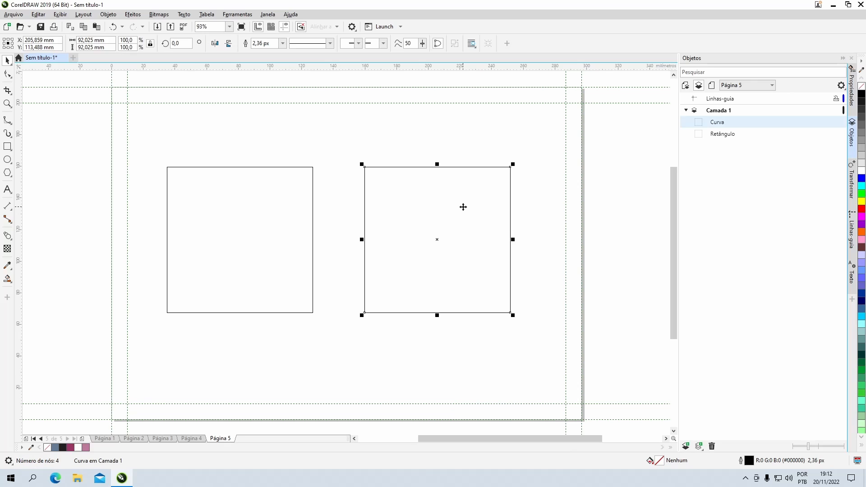
Step: Try moving the right square's upper-left node inward to about X 197, Y 133 mm with the Shape tool, then undo it
{"action": "key", "text": "F10"}
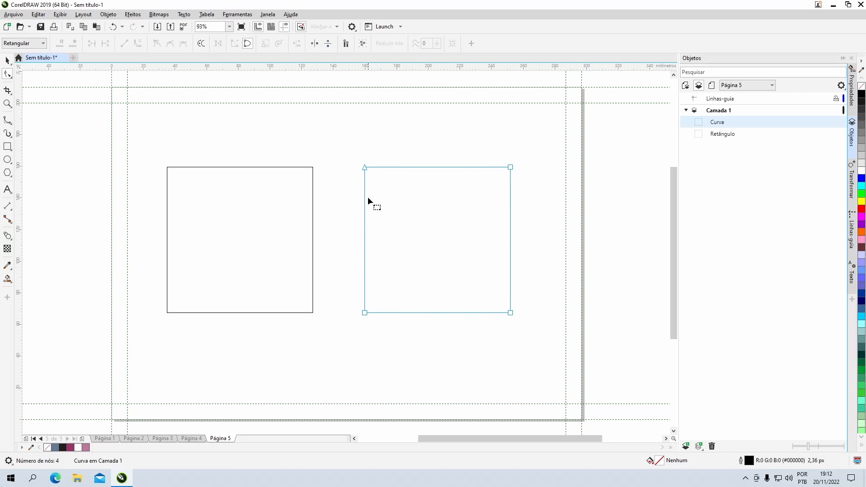
{"action": "left_click_drag", "start_coordinate": [364, 166], "coordinate": [423, 210]}
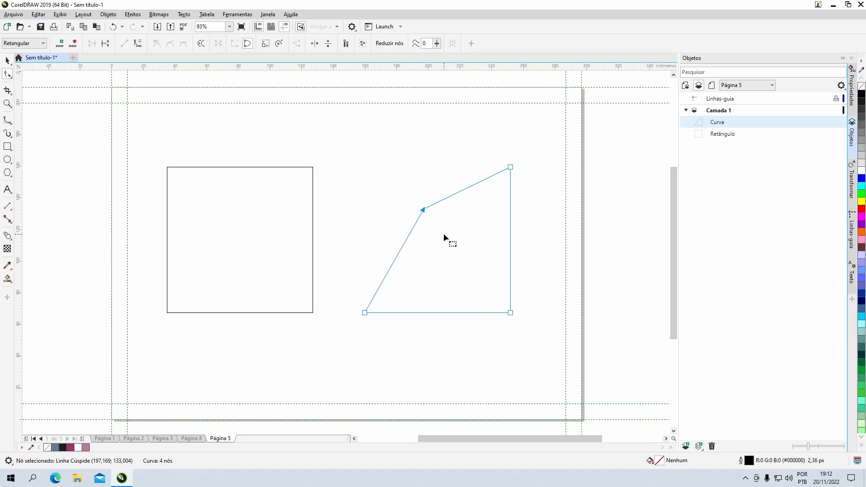
{"action": "key", "text": "ctrl+z"}
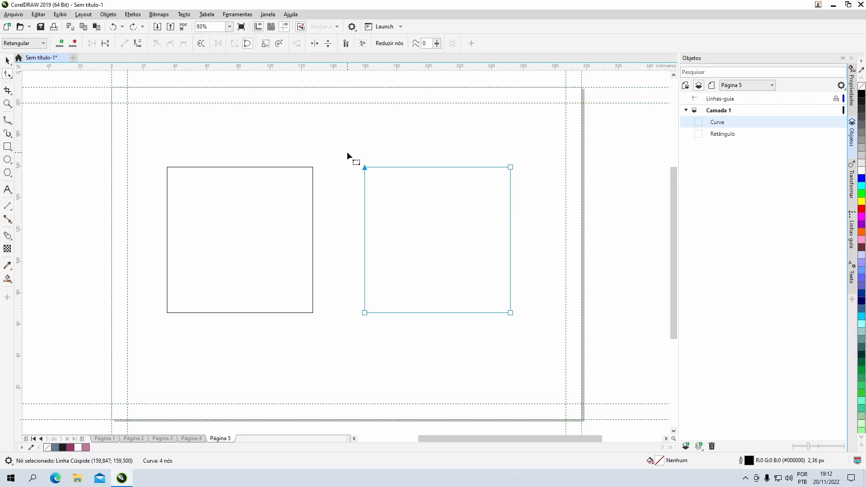
Step: Cut off the right square's upper-left corner by adding a node about 4 mm away on each adjoining side and deleting the corner node
{"action": "left_click_drag", "start_coordinate": [347, 153], "coordinate": [390, 190]}
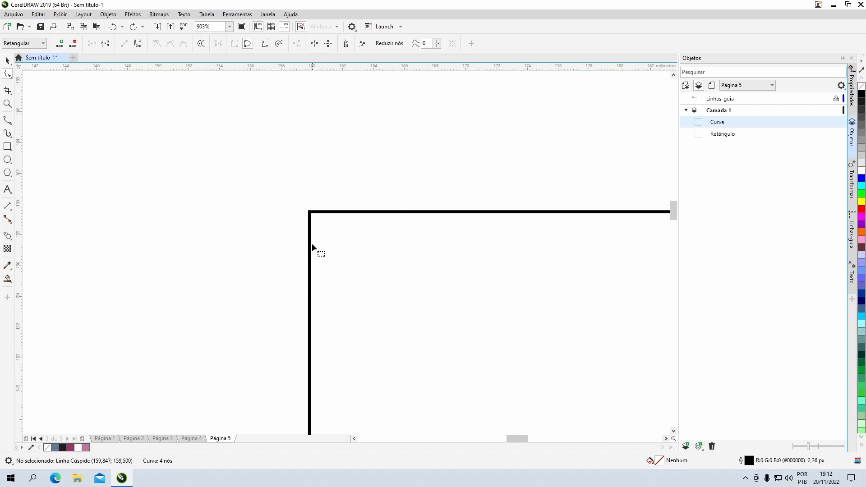
{"action": "left_click", "coordinate": [310, 277]}
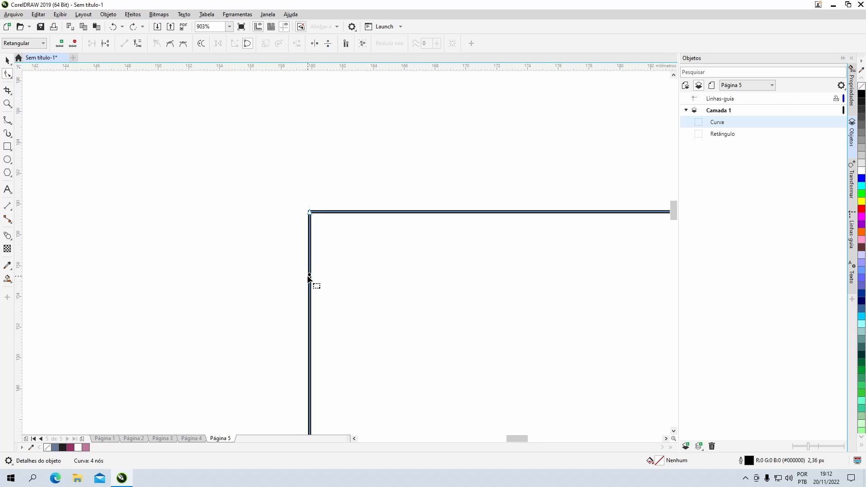
{"action": "key", "text": "KP_Add"}
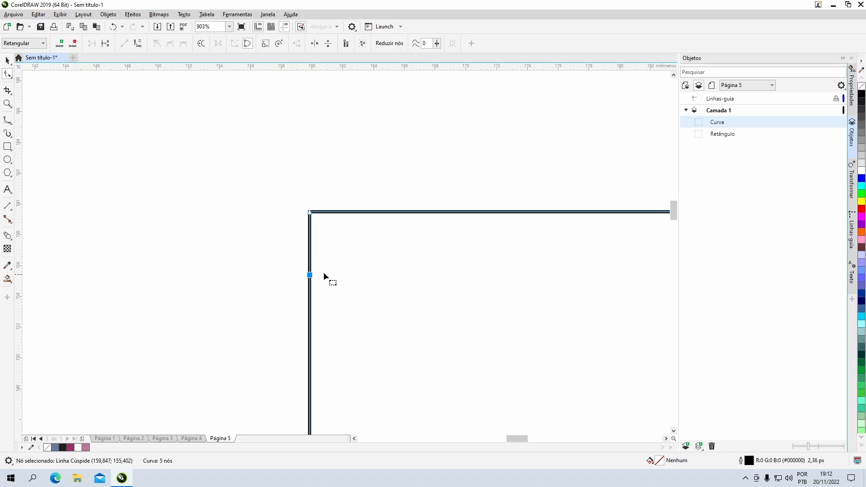
{"action": "double_click", "coordinate": [372, 211]}
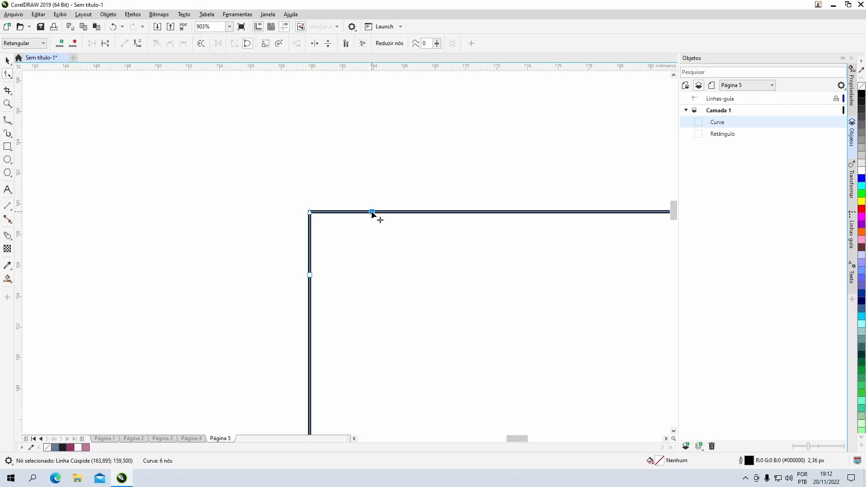
{"action": "double_click", "coordinate": [310, 212]}
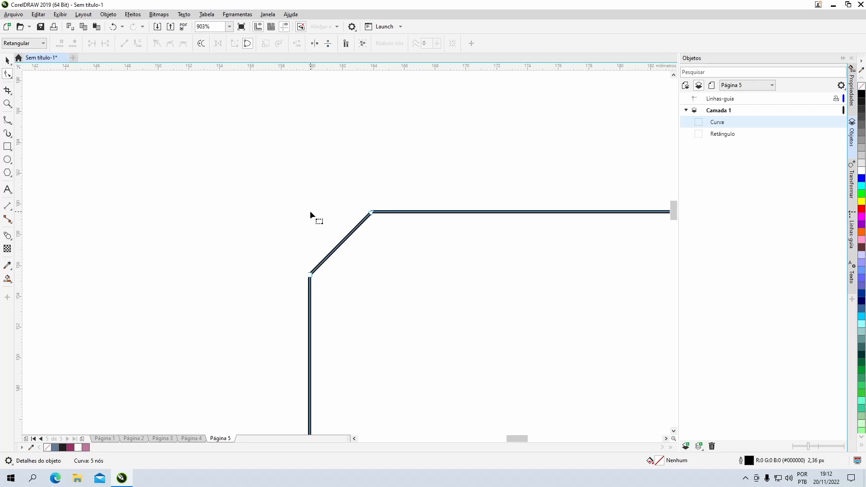
Step: Convert the diagonal corner segment to a curve and bend it outward by about 1.1 mm to round the corner
{"action": "right_click", "coordinate": [345, 238]}
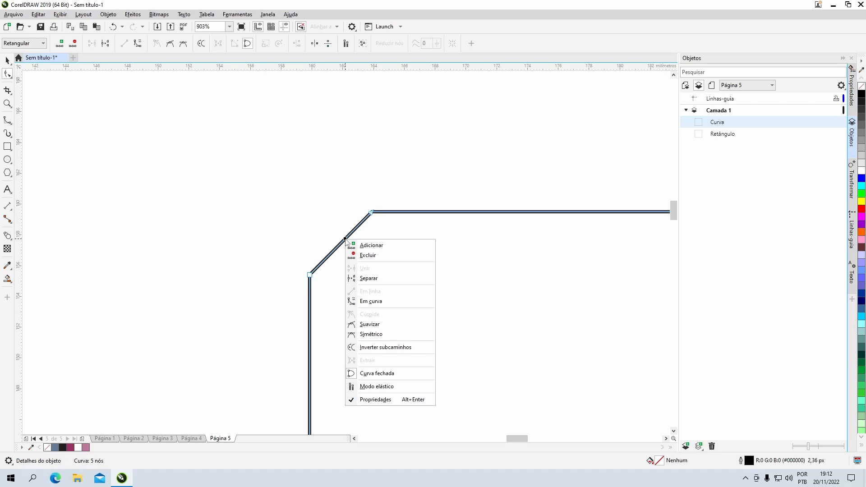
{"action": "left_click", "coordinate": [370, 301]}
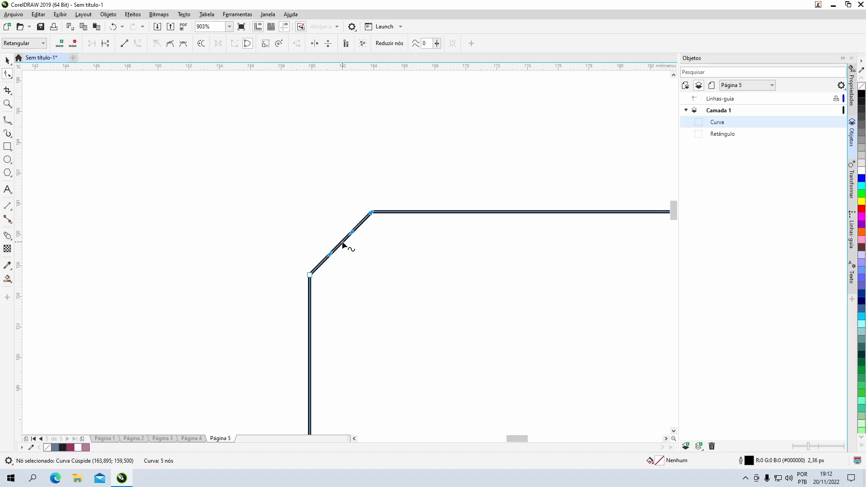
{"action": "left_click_drag", "start_coordinate": [342, 243], "coordinate": [332, 232]}
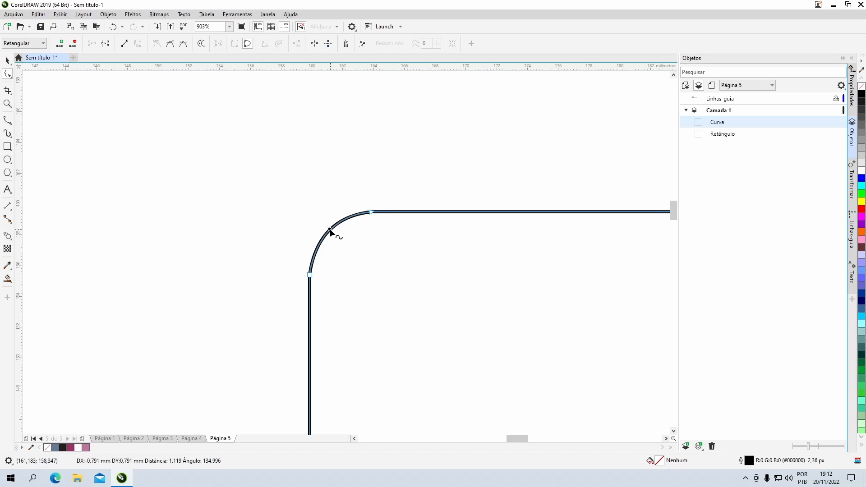
{"action": "left_click", "coordinate": [7, 59]}
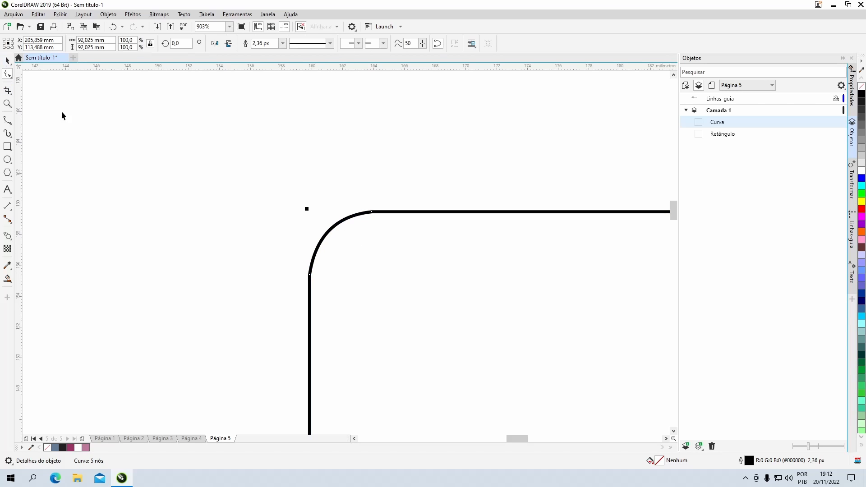
Step: Examine the hand-rounded corner up close, including its end nodes and curve handles
{"action": "scroll", "coordinate": [346, 251], "scroll_direction": "down", "scroll_amount": 3}
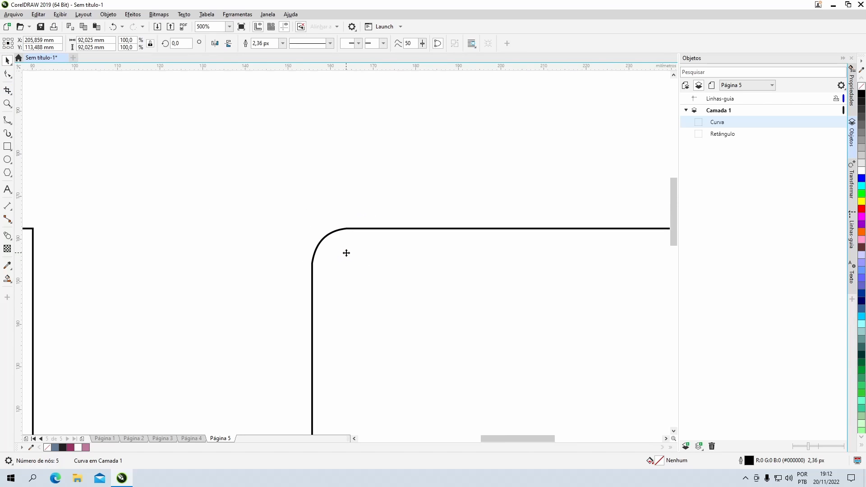
{"action": "scroll", "coordinate": [346, 253], "scroll_direction": "down", "scroll_amount": 3}
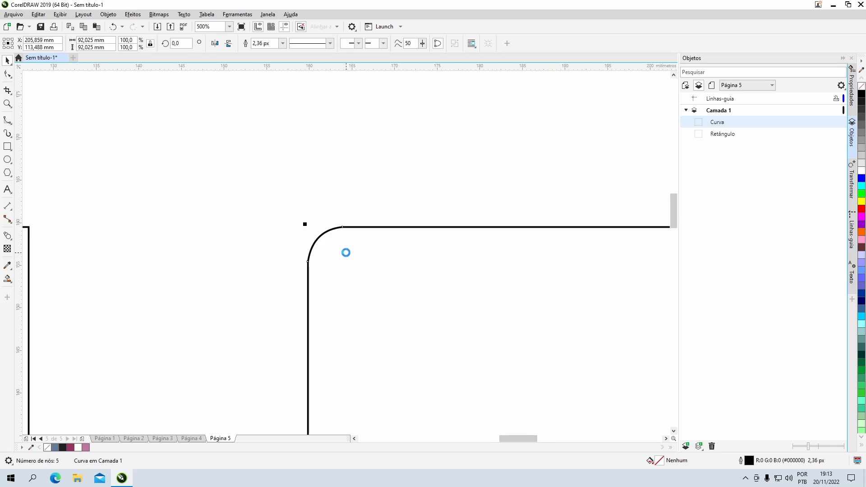
{"action": "scroll", "coordinate": [346, 252], "scroll_direction": "up", "scroll_amount": 6}
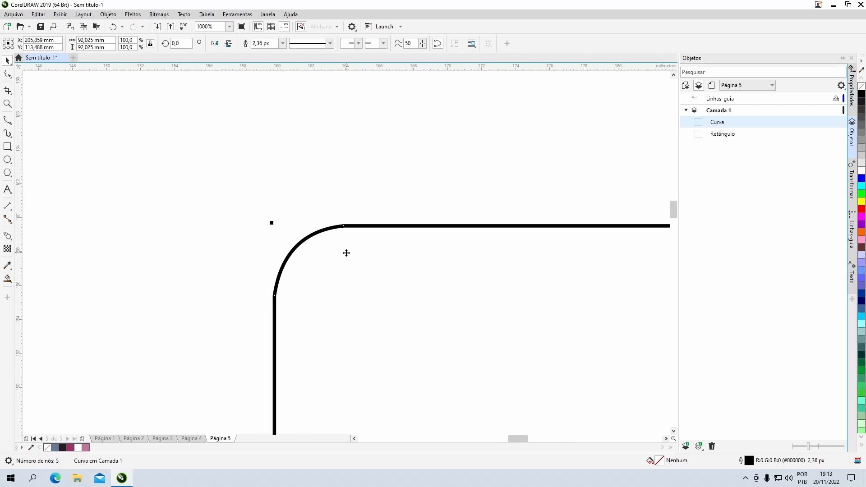
{"action": "scroll", "coordinate": [346, 253], "scroll_direction": "down", "scroll_amount": 3}
{"action": "key", "text": "F10"}
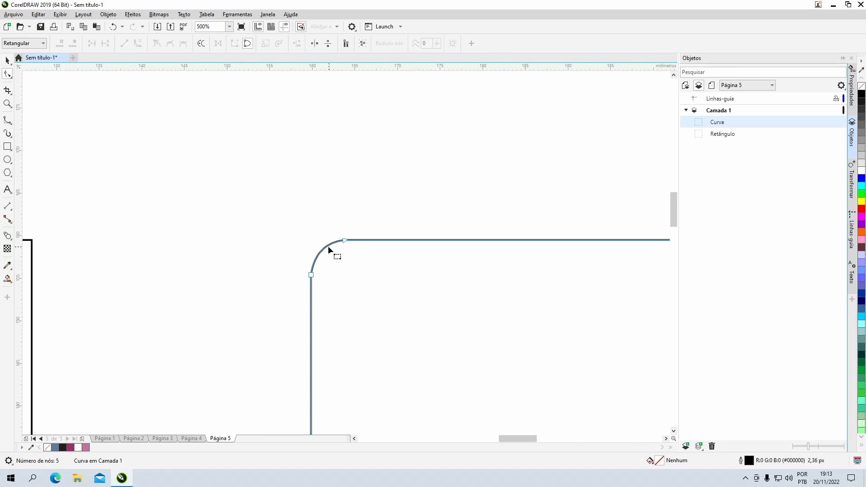
{"action": "left_click", "coordinate": [326, 250]}
{"action": "left_click", "coordinate": [349, 243]}
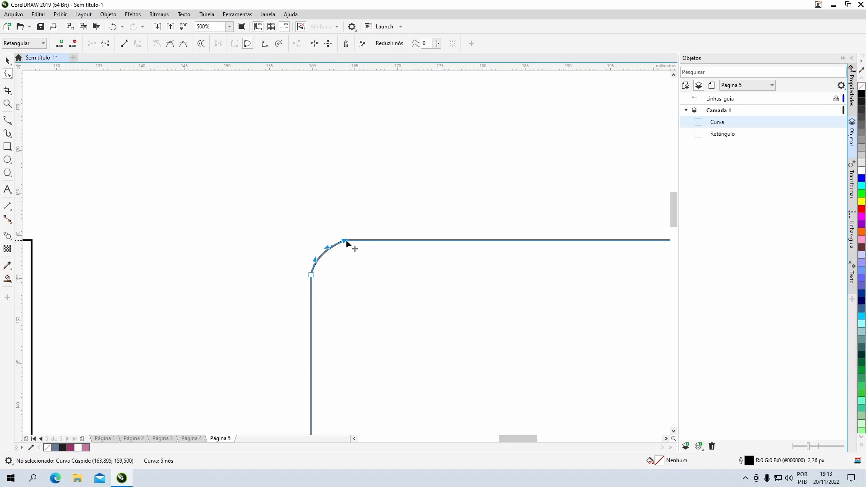
{"action": "left_click", "coordinate": [315, 256]}
{"action": "left_click", "coordinate": [10, 60]}
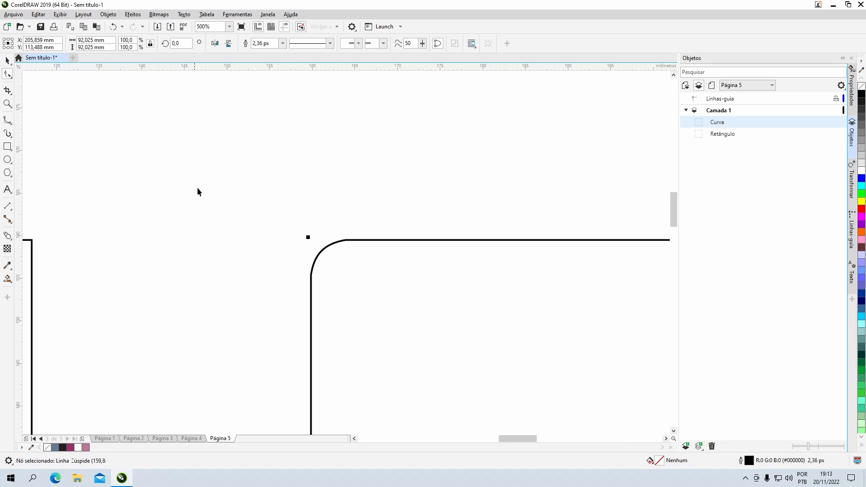
{"action": "left_click", "coordinate": [442, 249]}
{"action": "scroll", "coordinate": [374, 257], "scroll_direction": "down", "scroll_amount": 1}
{"action": "scroll", "coordinate": [345, 252], "scroll_direction": "down", "scroll_amount": 1}
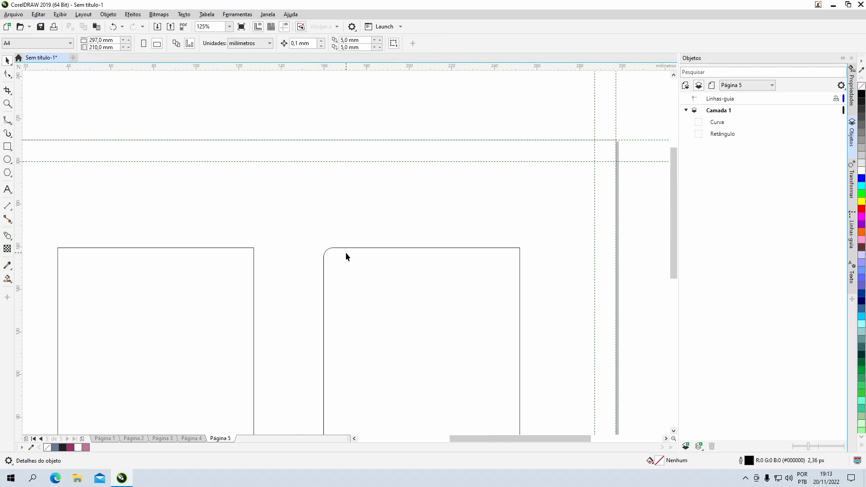
Step: Undo the node and curve edits on the right square's upper-left corner and deselect the square
{"action": "left_click", "coordinate": [345, 253]}
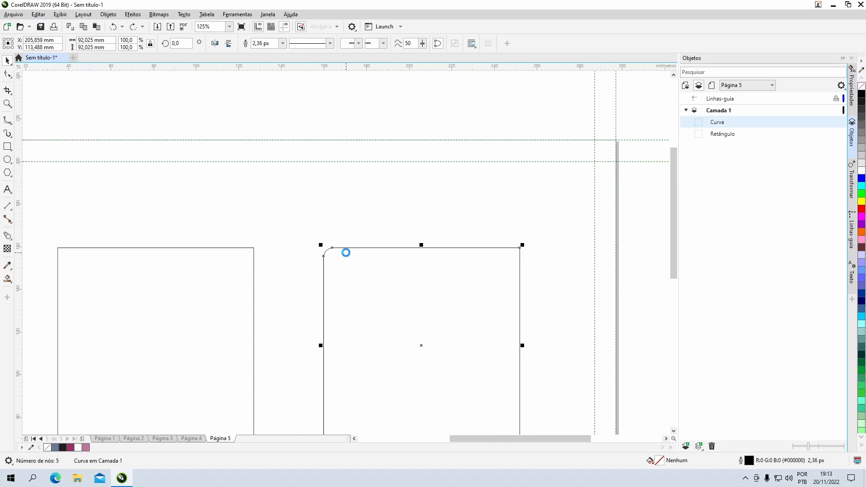
{"action": "key", "text": "ctrl+z"}
{"action": "key", "text": "F4"}
{"action": "left_click", "coordinate": [368, 165]}
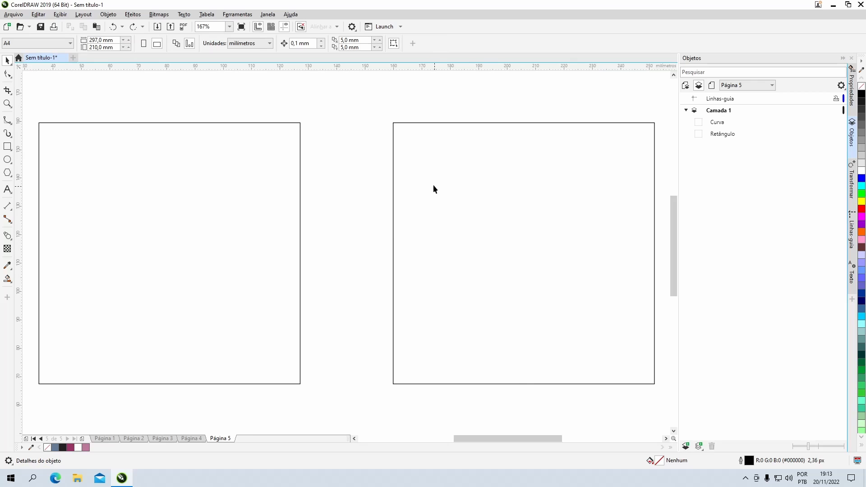
Step: Turn on snapping, with guidelines and objects as the snap targets
{"action": "left_click", "coordinate": [301, 28]}
{"action": "left_click", "coordinate": [319, 28]}
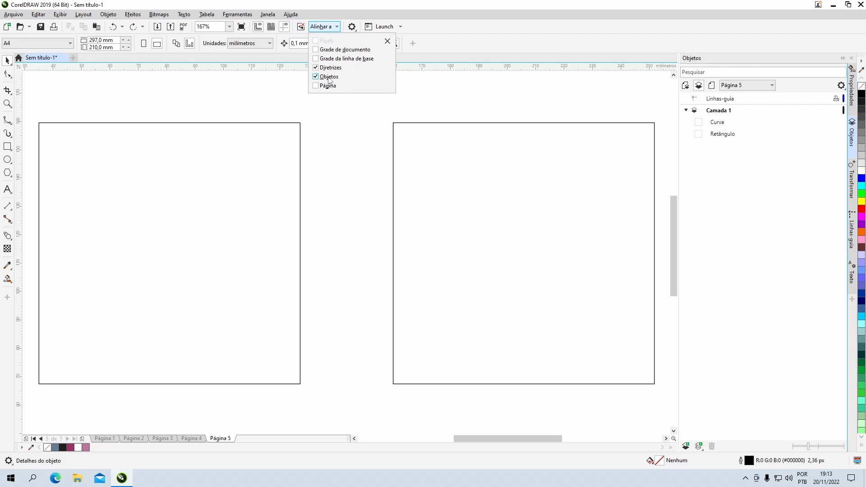
{"action": "left_click", "coordinate": [356, 145]}
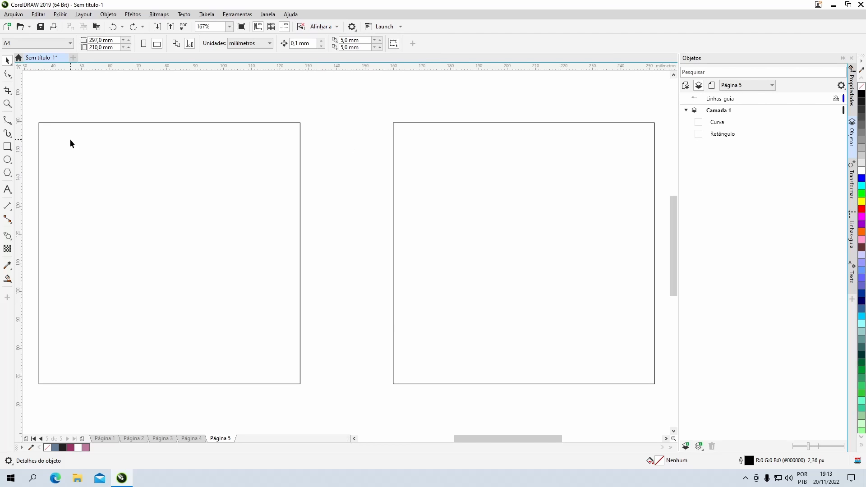
Step: Draw a circle about 21 mm in diameter snapped into the right square's upper-left corner, tangent to both sides
{"action": "left_click", "coordinate": [7, 159]}
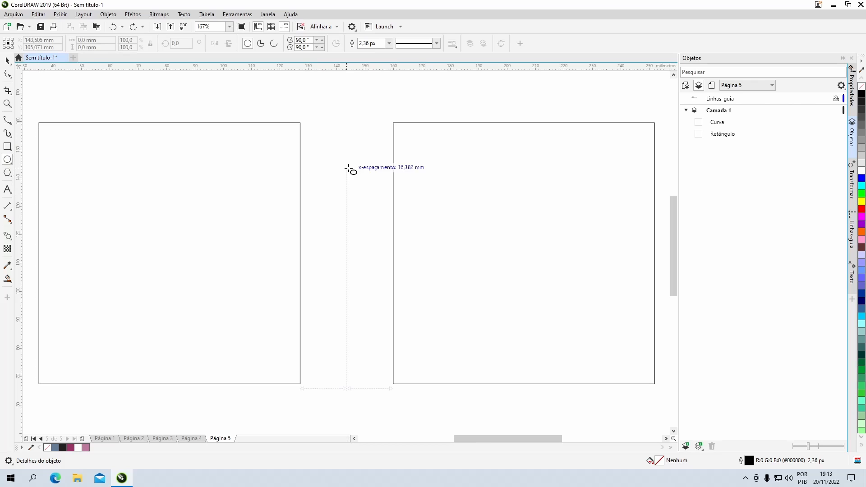
{"action": "scroll", "coordinate": [415, 137], "scroll_direction": "up", "scroll_amount": 3}
{"action": "scroll", "coordinate": [348, 255], "scroll_direction": "up", "scroll_amount": 2}
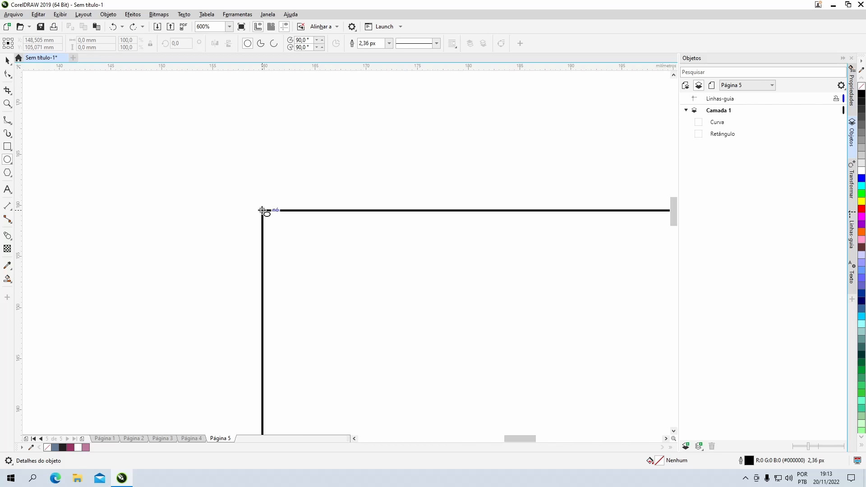
{"action": "left_click_drag", "start_coordinate": [262, 210], "coordinate": [478, 367]}
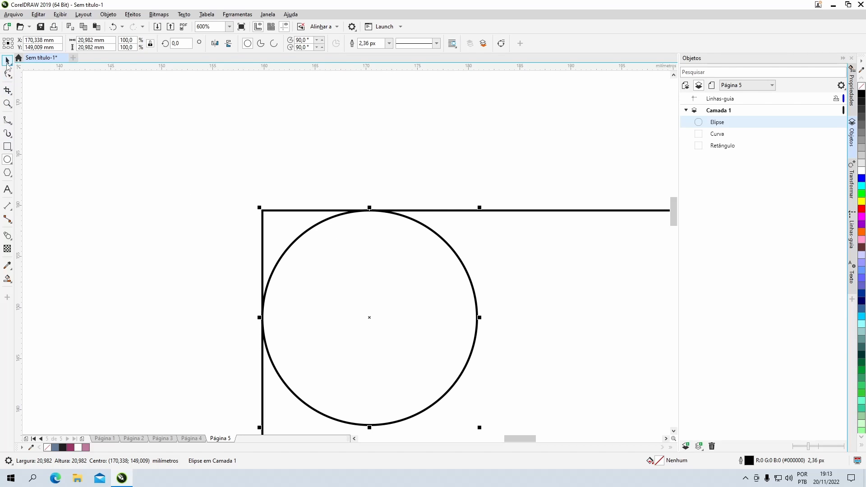
Step: Fill the gap between the circle and the square's upper-left corner with blue-grey C40 M20 Y0 K40 using Smart Fill
{"action": "left_click", "coordinate": [8, 279]}
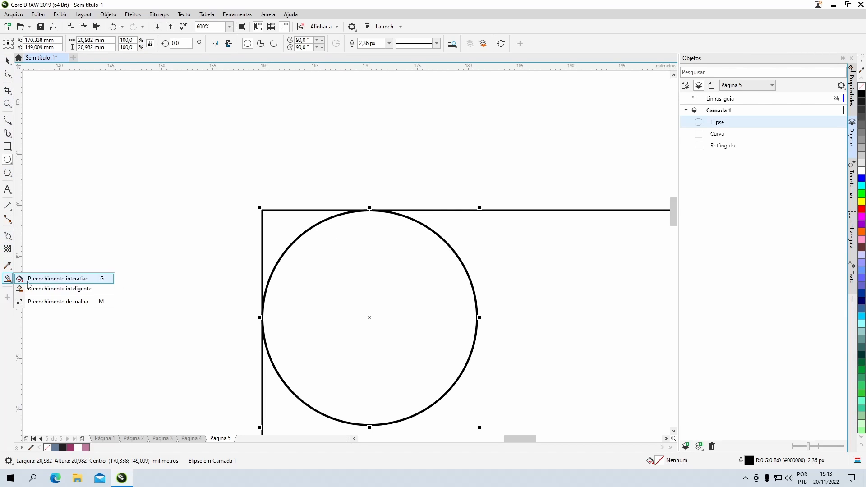
{"action": "left_click", "coordinate": [68, 289]}
{"action": "left_click", "coordinate": [277, 234]}
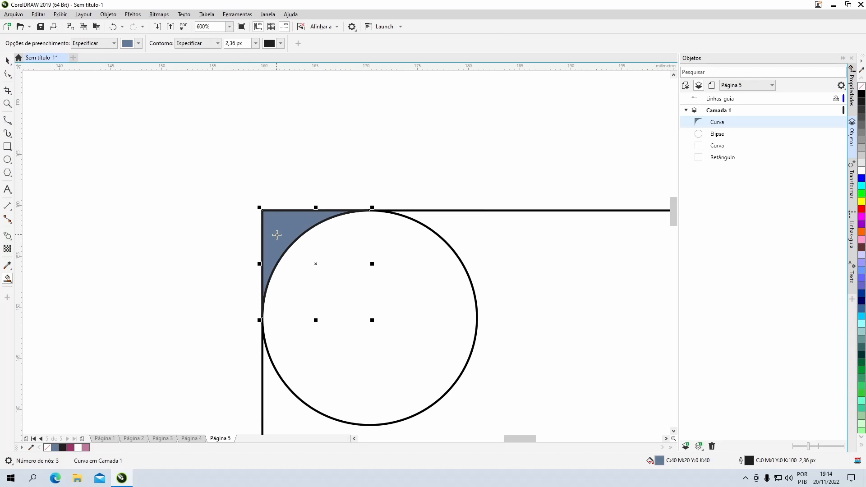
{"action": "left_click", "coordinate": [7, 60]}
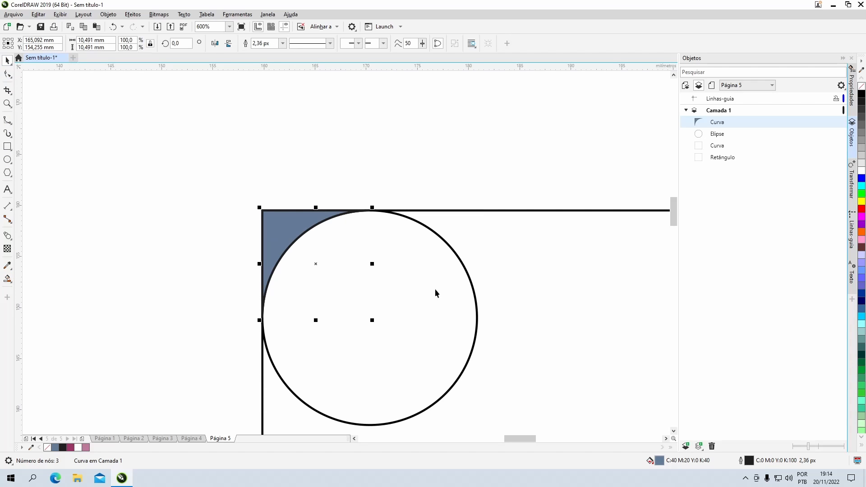
{"action": "key", "text": "F4"}
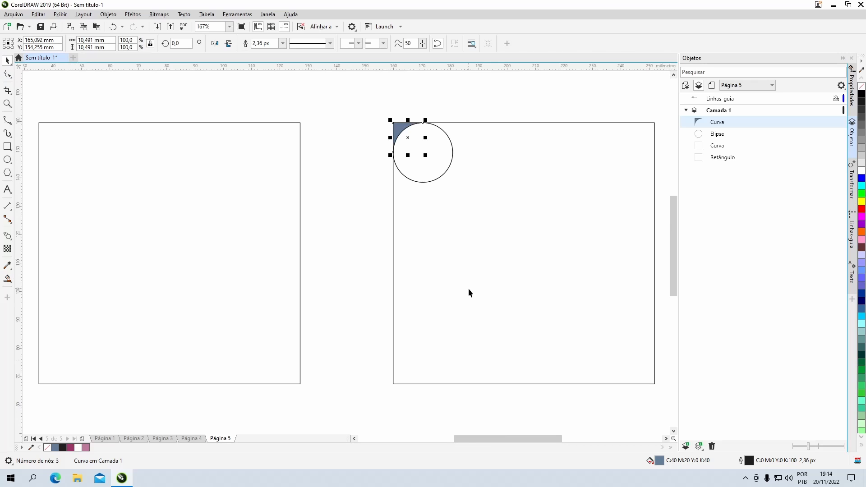
Step: Align the circle to the right edge of the right square, placing it in the upper-right corner, and clear the selection
{"action": "key", "text": "Tab"}
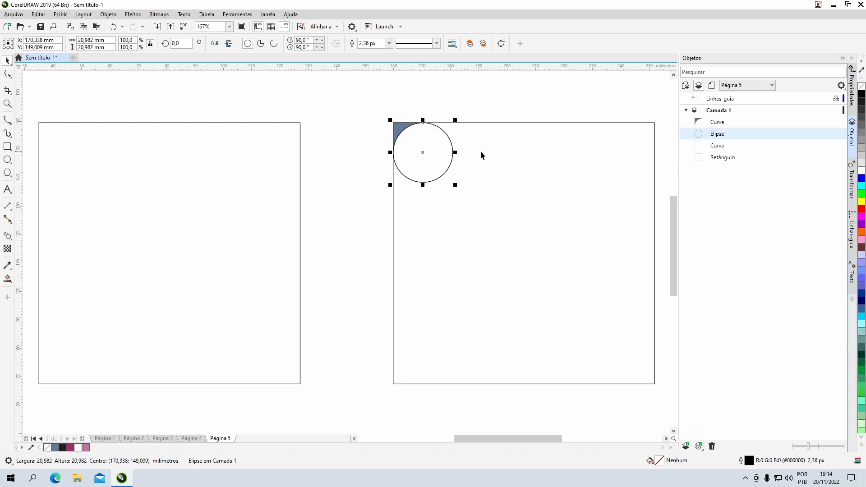
{"action": "left_click", "coordinate": [494, 151], "text": "shift"}
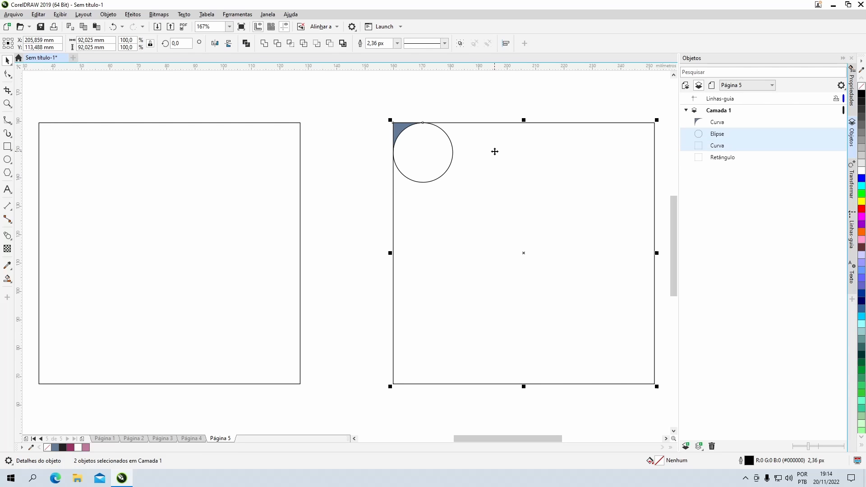
{"action": "key", "text": "r"}
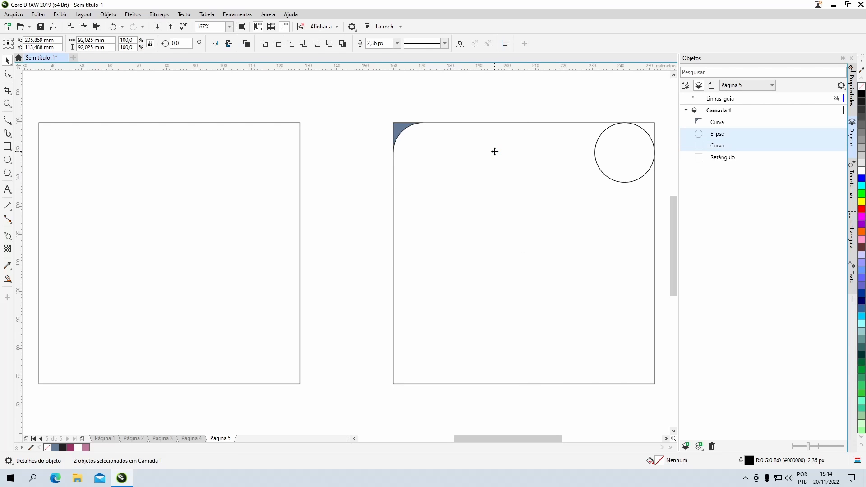
{"action": "key", "text": "Escape"}
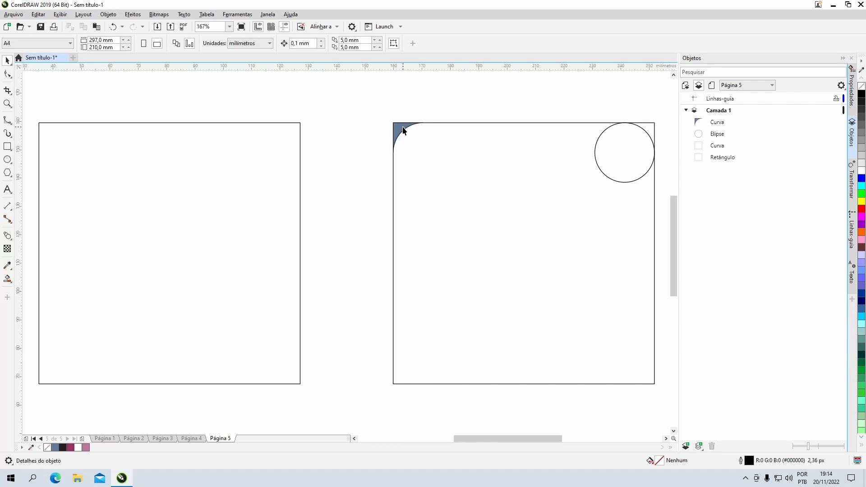
Step: Smart Fill the gap between the circle and the square's upper-right corner with the same blue-grey, and reselect the circle
{"action": "left_click", "coordinate": [8, 278]}
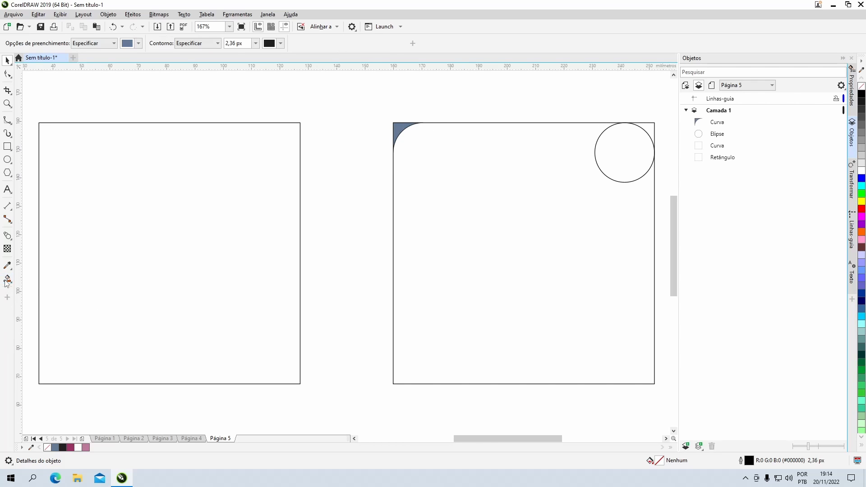
{"action": "left_click", "coordinate": [650, 128]}
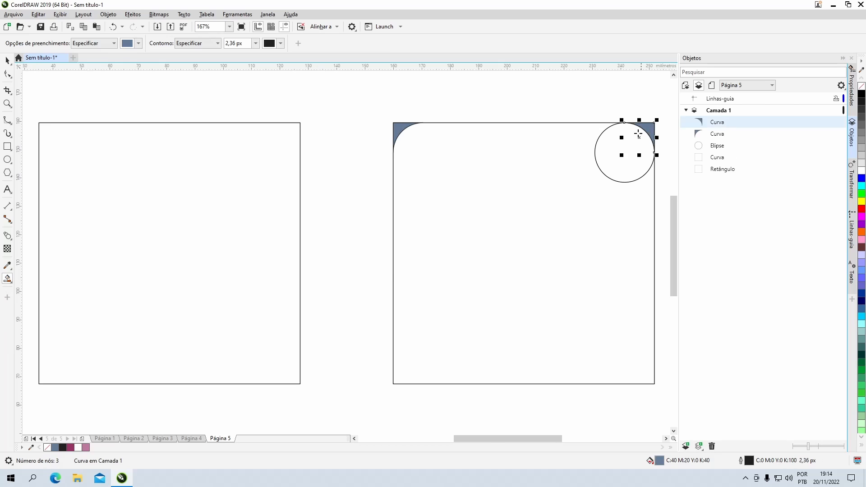
{"action": "left_click", "coordinate": [6, 61]}
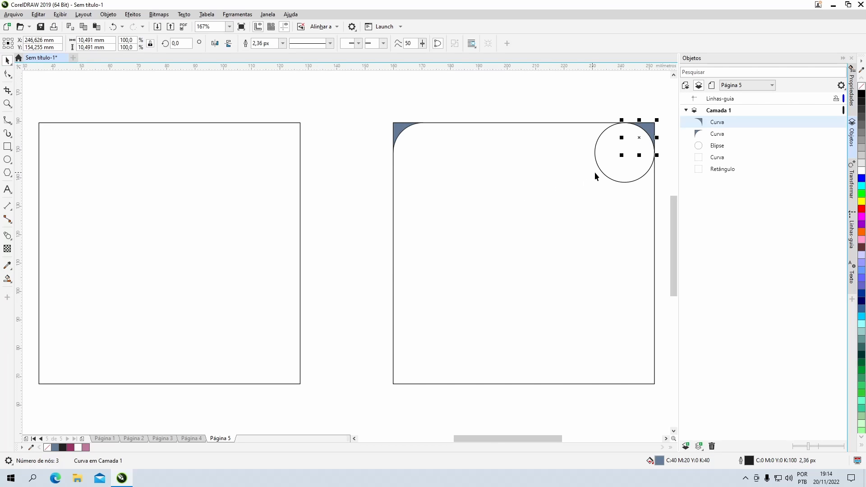
{"action": "left_click", "coordinate": [608, 175]}
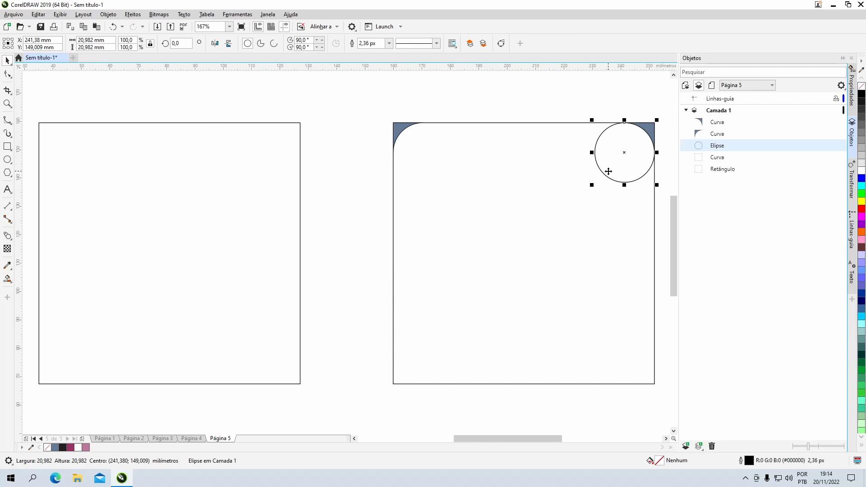
Step: Delete the circle and trim the right square with the blue-grey piece in its upper-left corner
{"action": "key", "text": "Delete"}
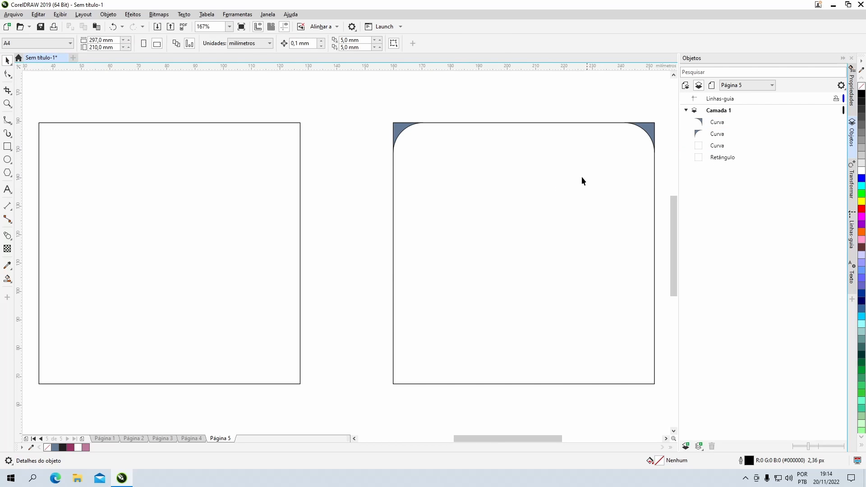
{"action": "left_click", "coordinate": [403, 132]}
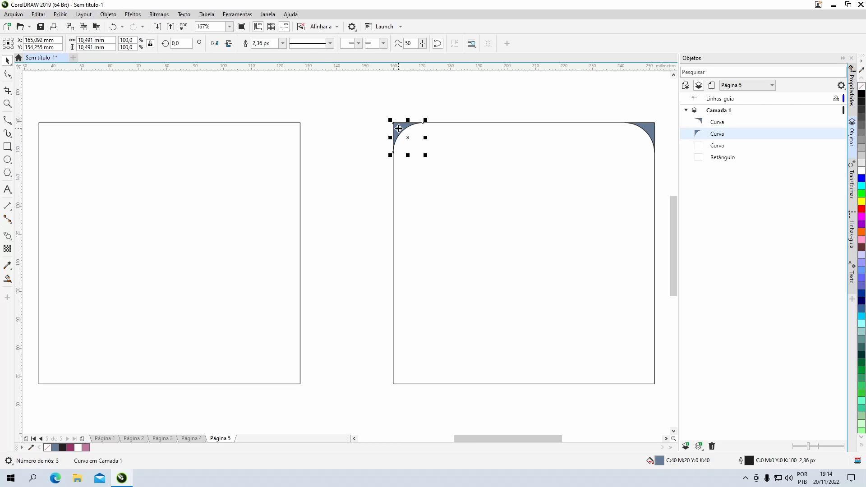
{"action": "left_click", "coordinate": [470, 150], "text": "shift"}
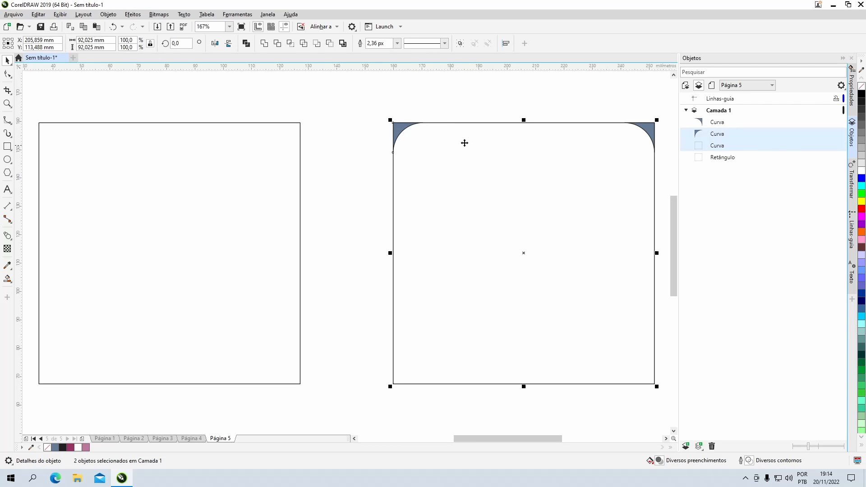
{"action": "left_click", "coordinate": [278, 44]}
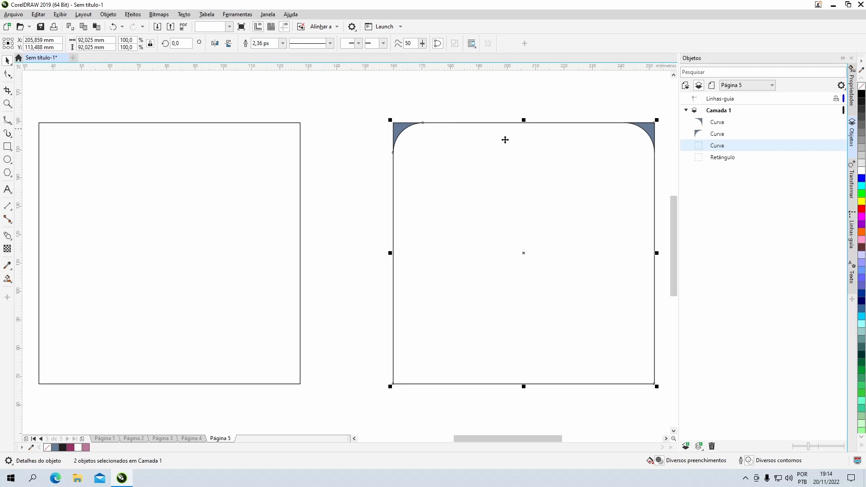
Step: Trim the right square with the blue-grey piece in its upper-right corner and clear the selection
{"action": "left_click", "coordinate": [650, 130]}
{"action": "left_click", "coordinate": [549, 149], "text": "shift"}
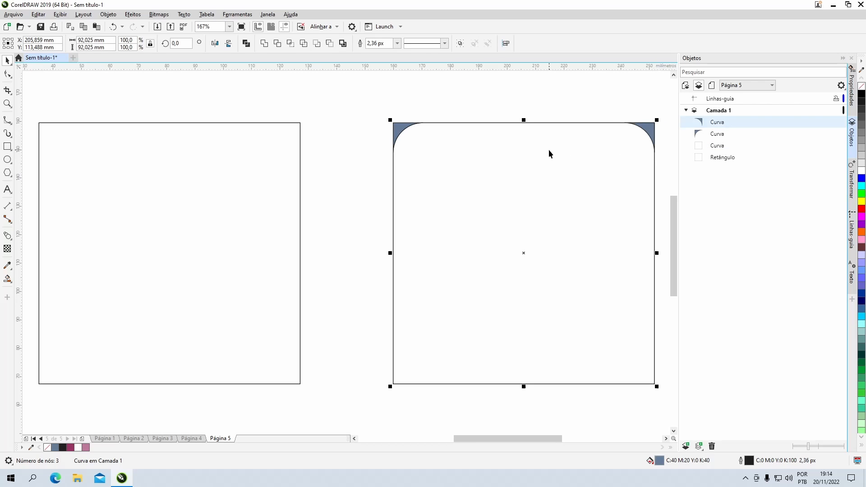
{"action": "left_click", "coordinate": [277, 43]}
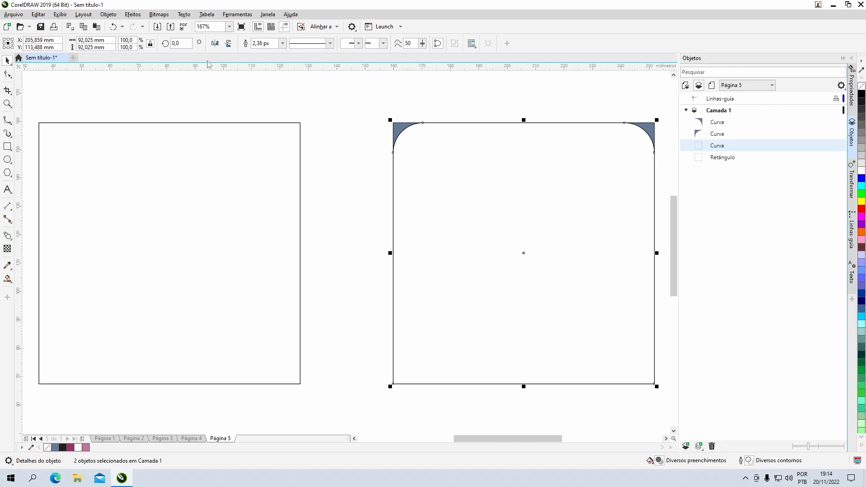
{"action": "left_click", "coordinate": [397, 117]}
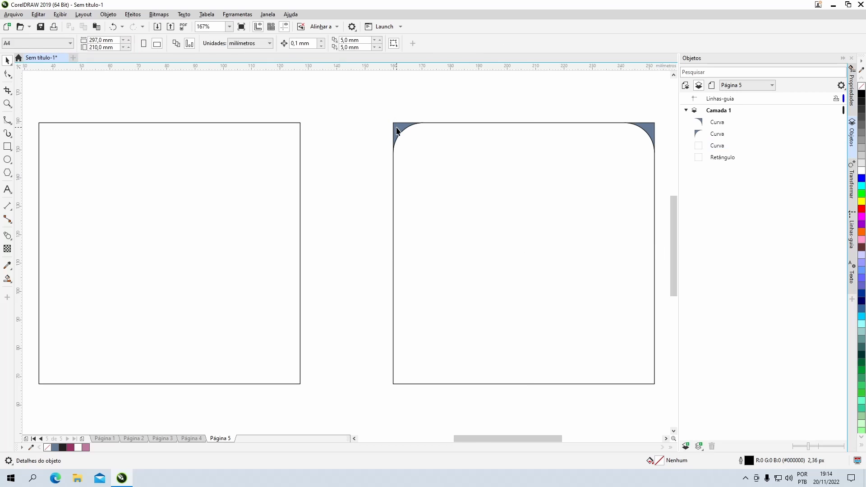
Step: Pull both blue-grey corner pieces off the right square, delete them, and inspect the rounded corner
{"action": "left_click_drag", "start_coordinate": [402, 132], "coordinate": [356, 116]}
{"action": "left_click_drag", "start_coordinate": [655, 131], "coordinate": [655, 108]}
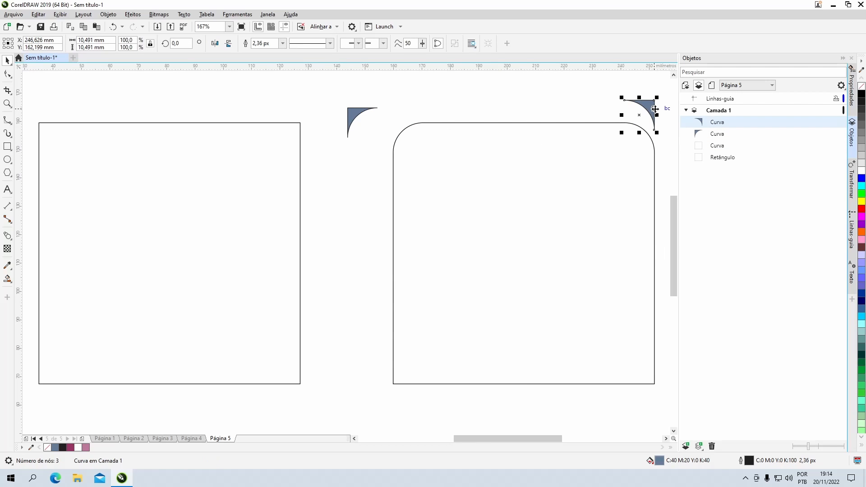
{"action": "key", "text": "Delete"}
{"action": "key", "text": "Tab"}
{"action": "key", "text": "Delete"}
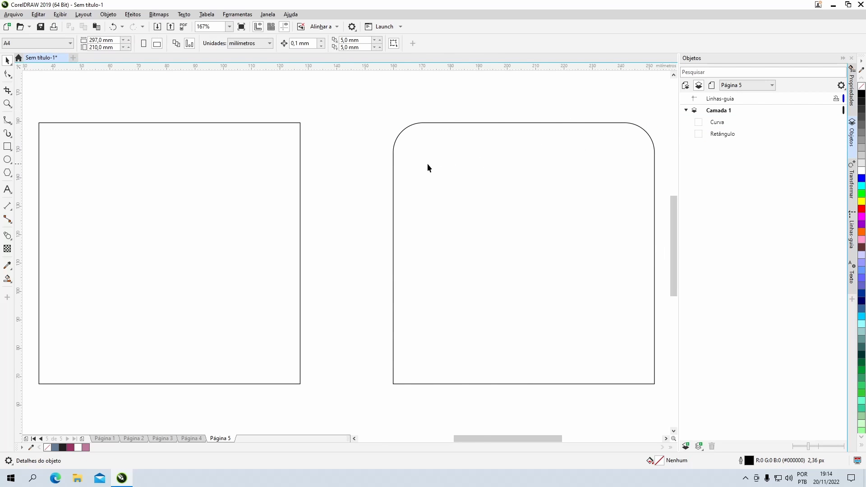
{"action": "scroll", "coordinate": [428, 168], "scroll_direction": "up", "scroll_amount": 2}
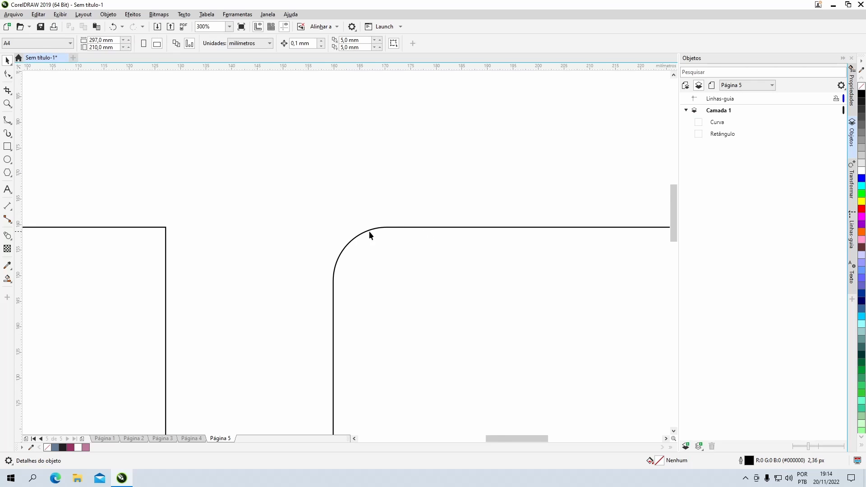
{"action": "scroll", "coordinate": [343, 286], "scroll_direction": "up", "scroll_amount": 2}
{"action": "key", "text": "F4"}
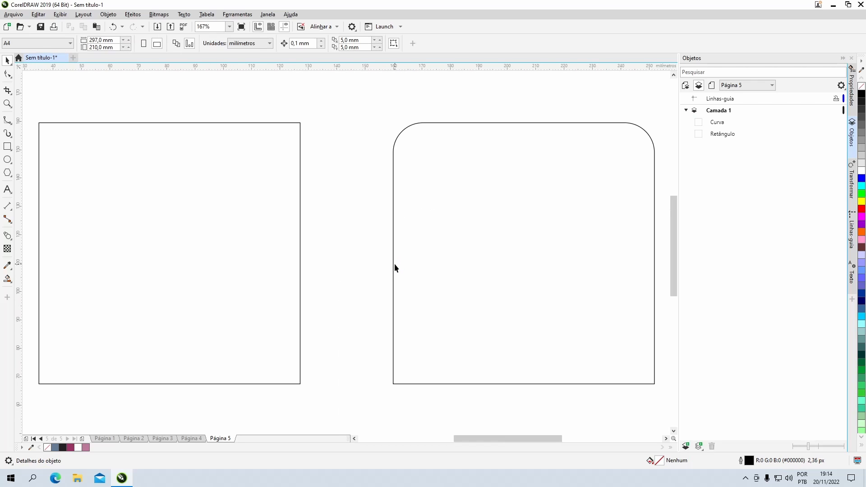